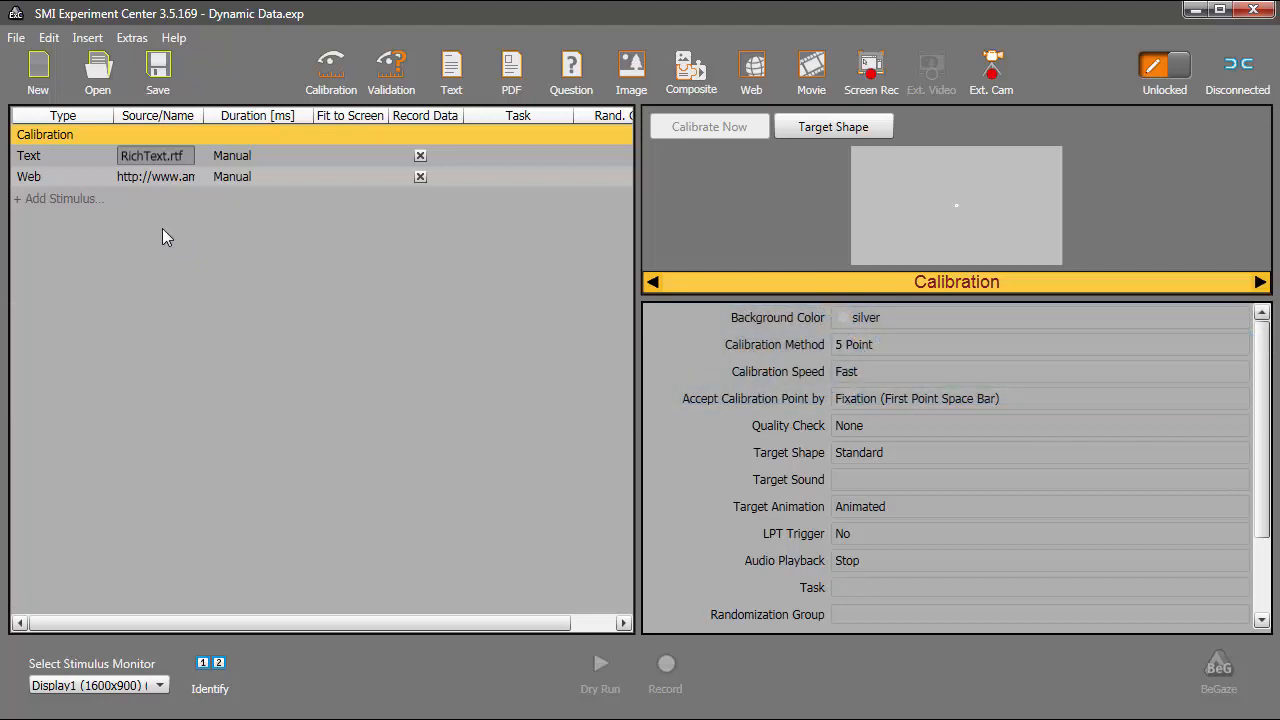
# Select the amazon.de web stimulus and check its Background Screen Recording property
pyautogui.click(86, 170)
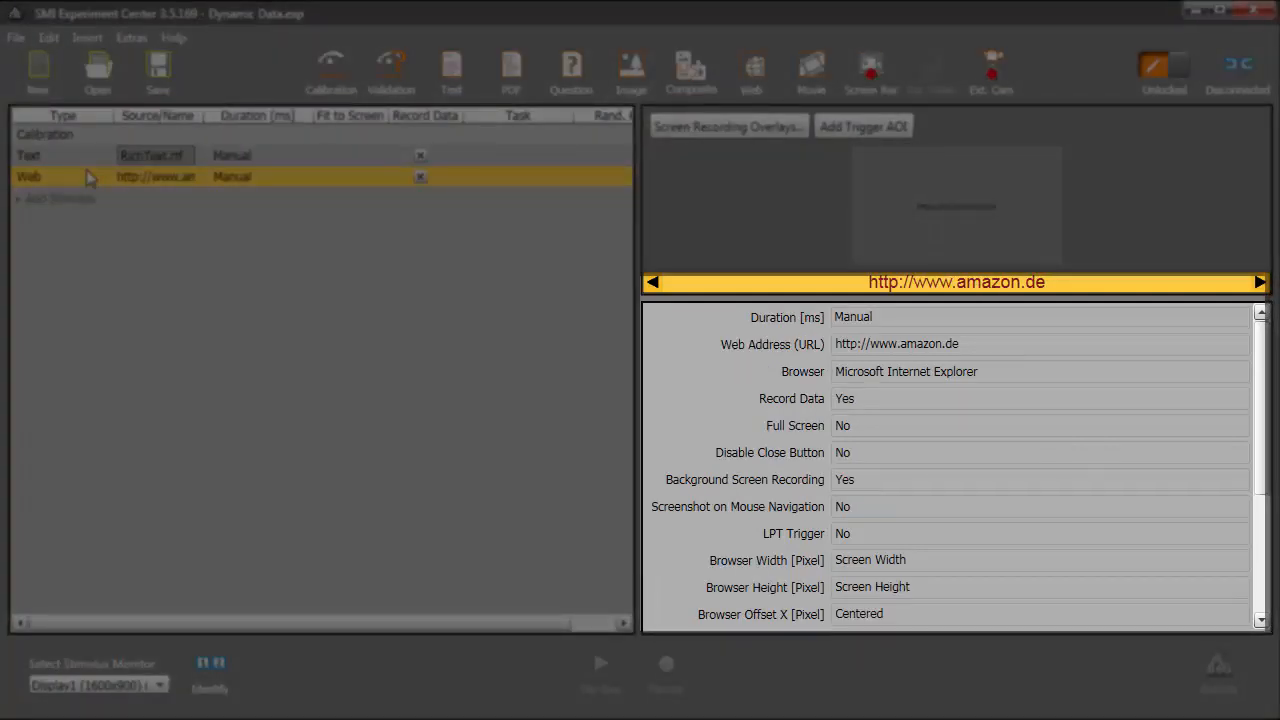
pyautogui.click(953, 482)
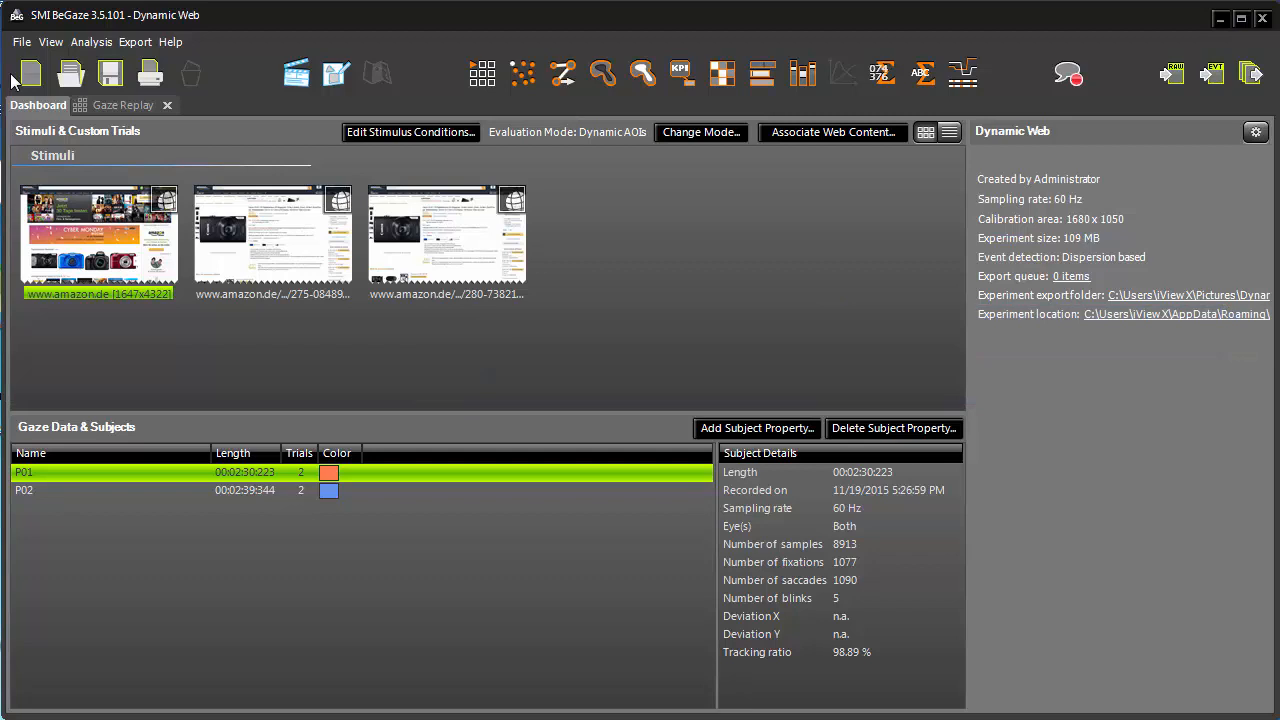
# Switch to SMI BeGaze and display the background screen recording for P01 in Gaze Replay
pyautogui.click(108, 105)
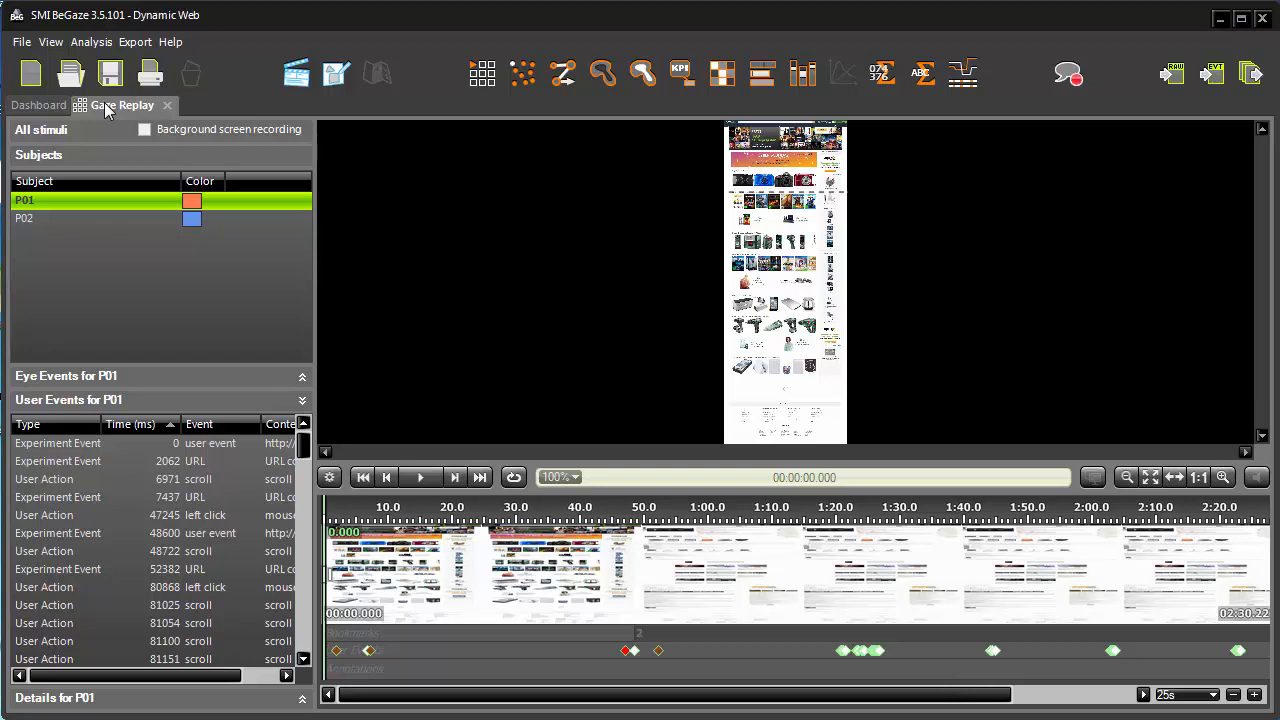
pyautogui.click(145, 130)
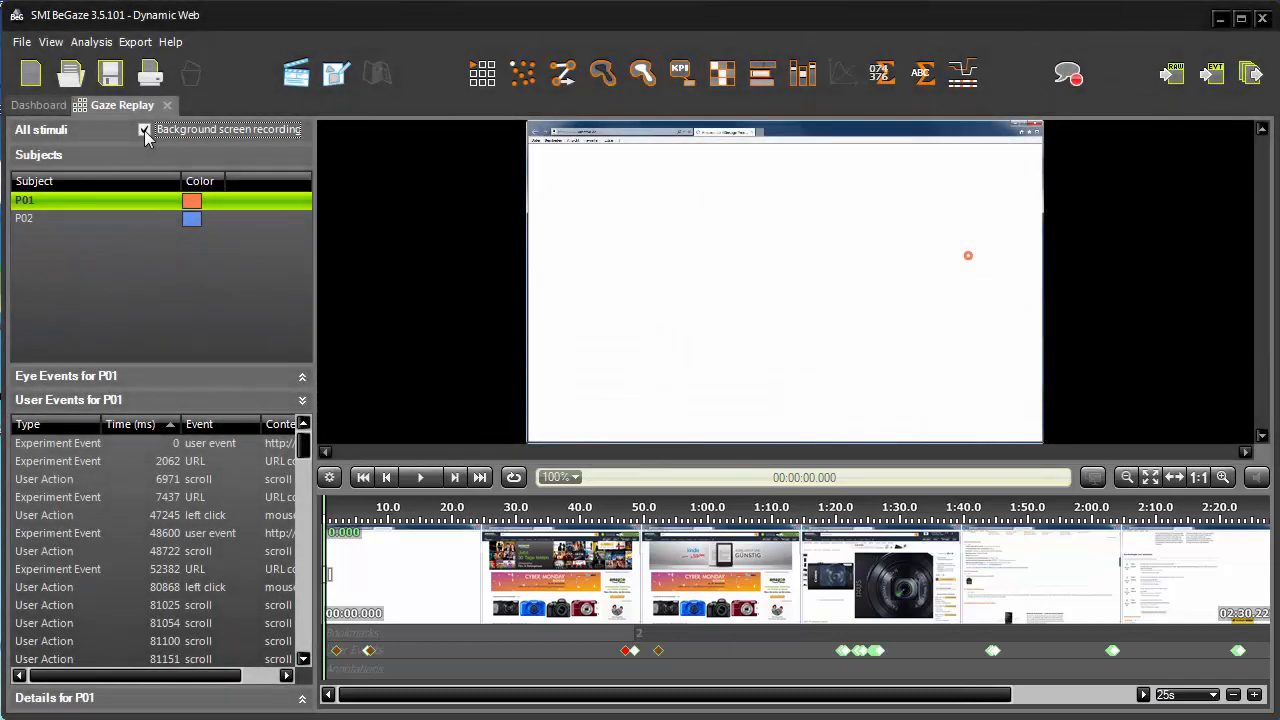
# Open the Custom Trial Selector and enable background screen recording for it
pyautogui.click(296, 76)
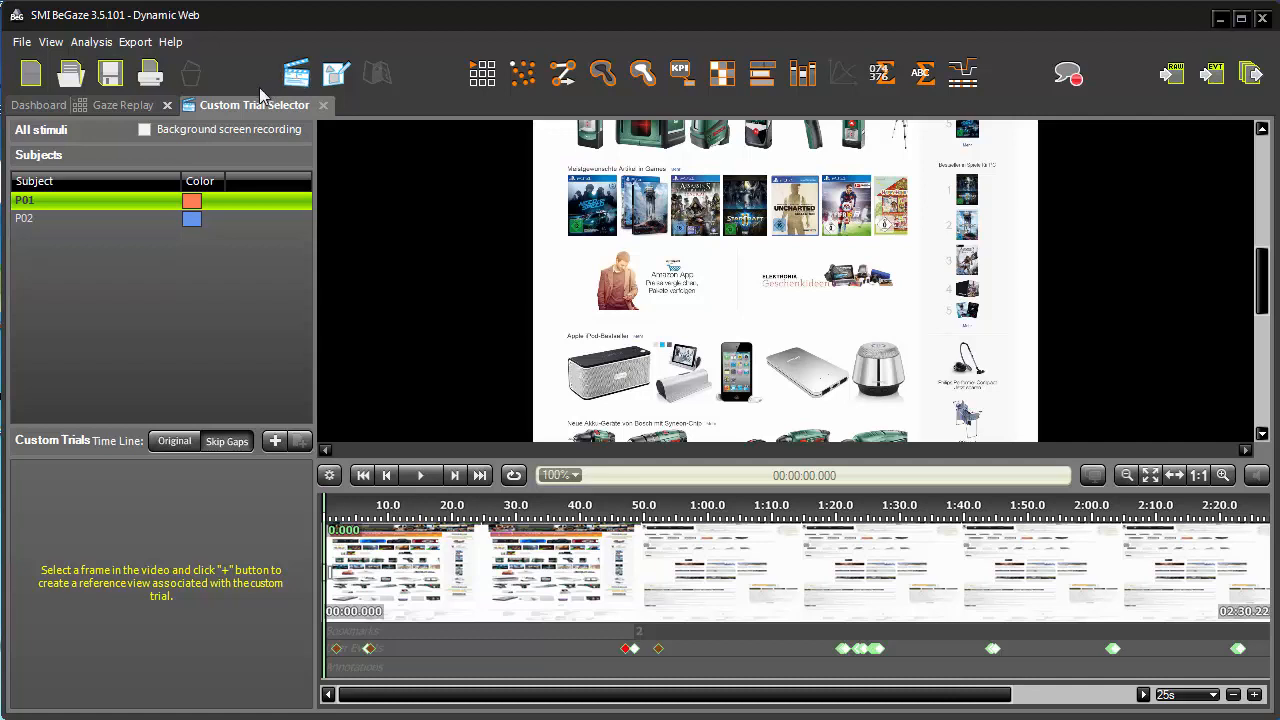
pyautogui.click(144, 130)
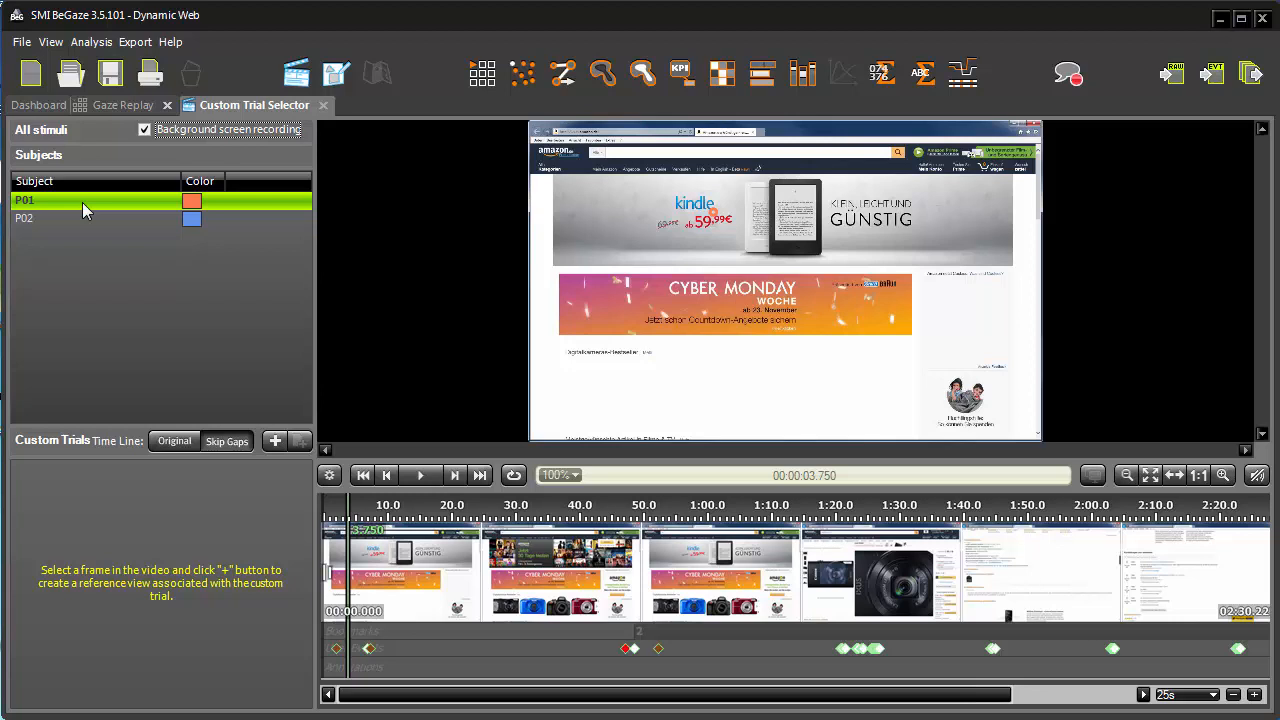
# Create a custom trial from P01's frame at 00:03.750 and assign it the interval from 00:03.750 to 00:09.375
pyautogui.click(274, 441)
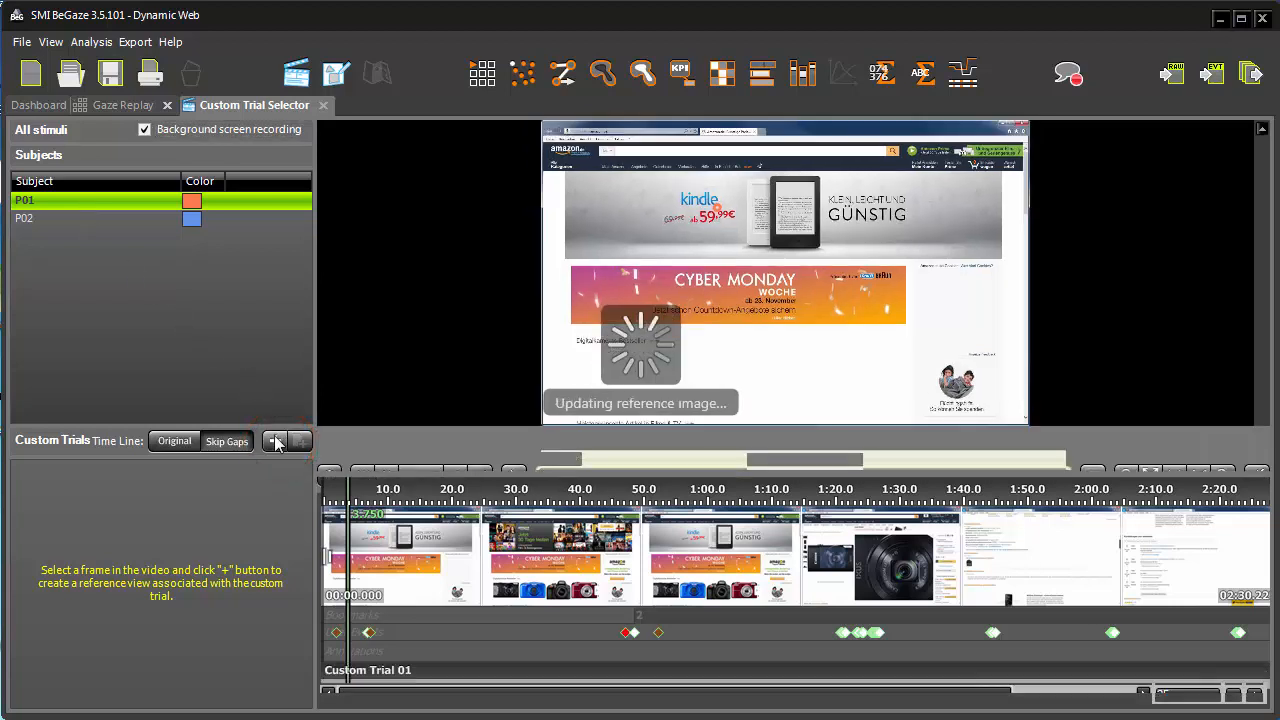
pyautogui.moveTo(348, 536)
pyautogui.mouseDown()
pyautogui.moveTo(335, 536)
pyautogui.moveTo(347, 538)
pyautogui.mouseUp()
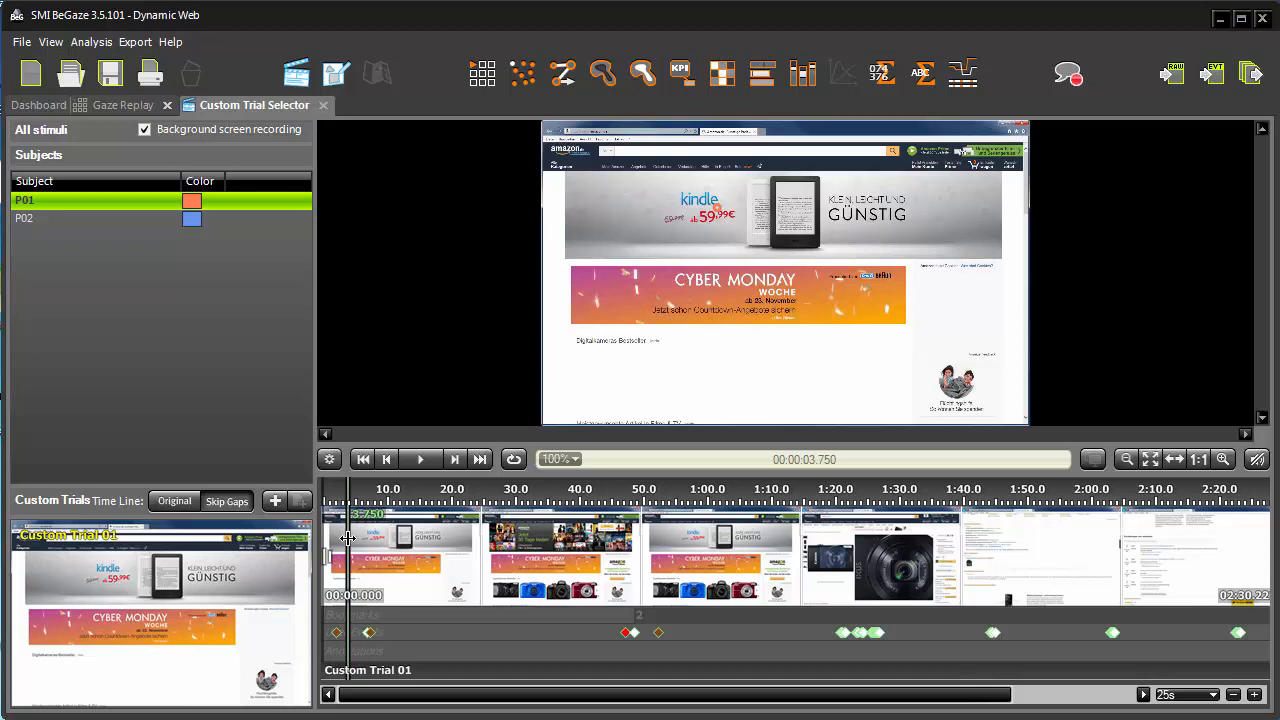
pyautogui.moveTo(347, 537); pyautogui.dragTo(384, 538)
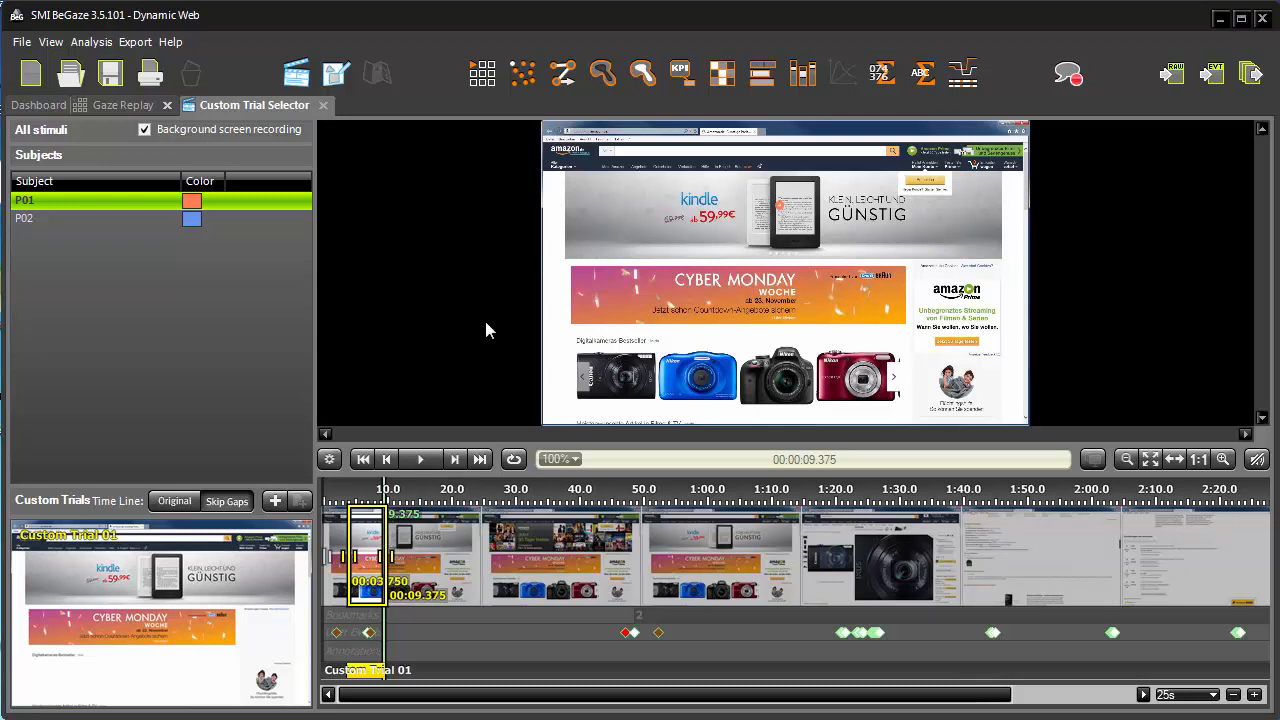
# View Custom Trial 01 as a scan path and replay P01's gaze data from the beginning
pyautogui.click(562, 74)
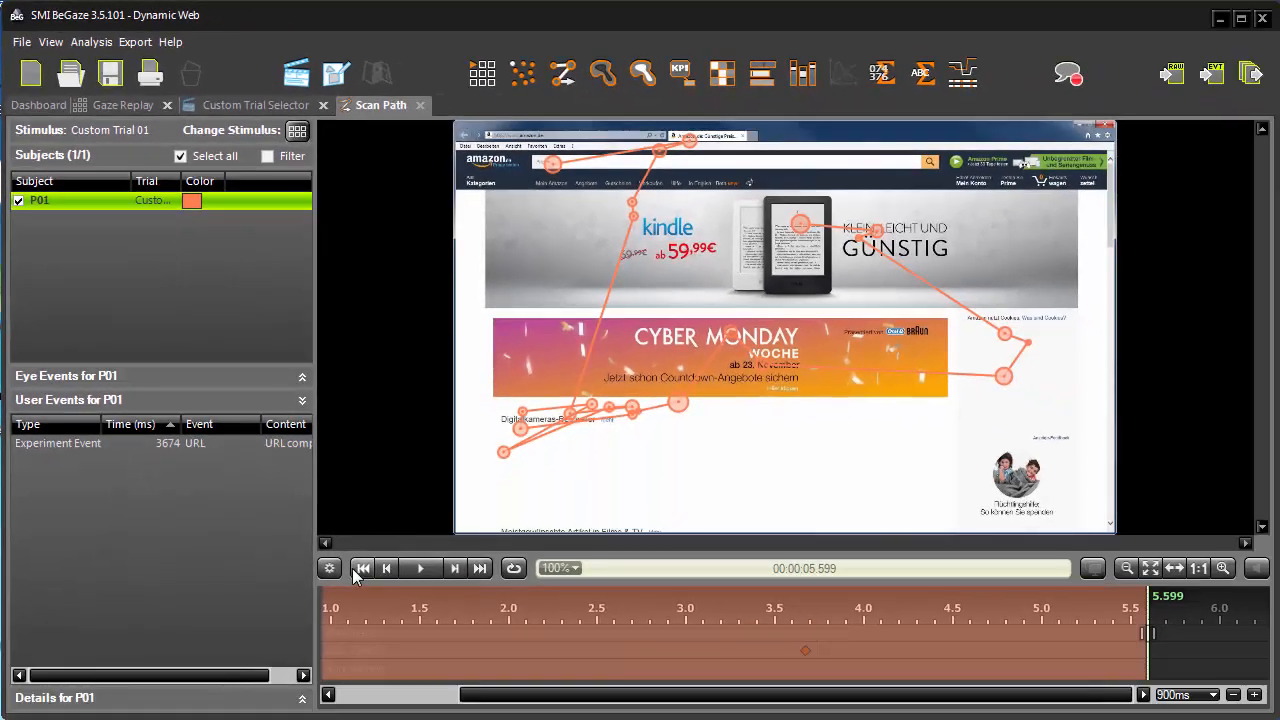
pyautogui.click(362, 568)
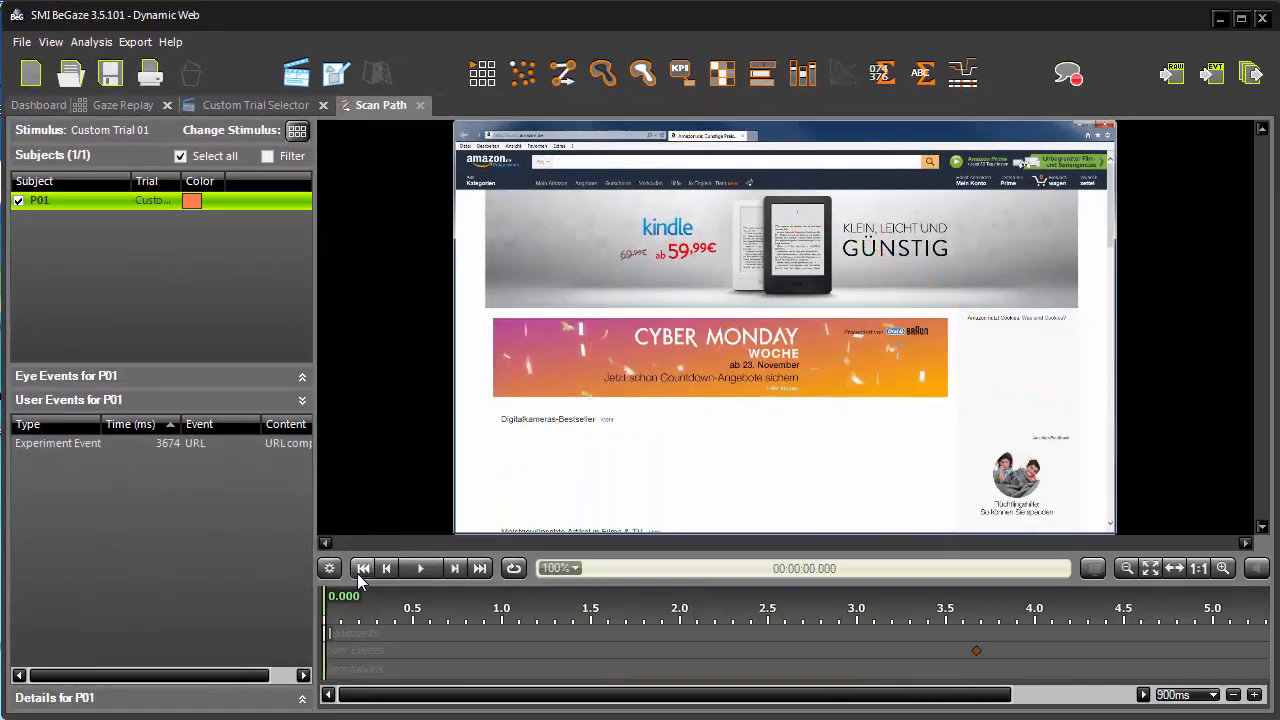
pyautogui.click(418, 570)
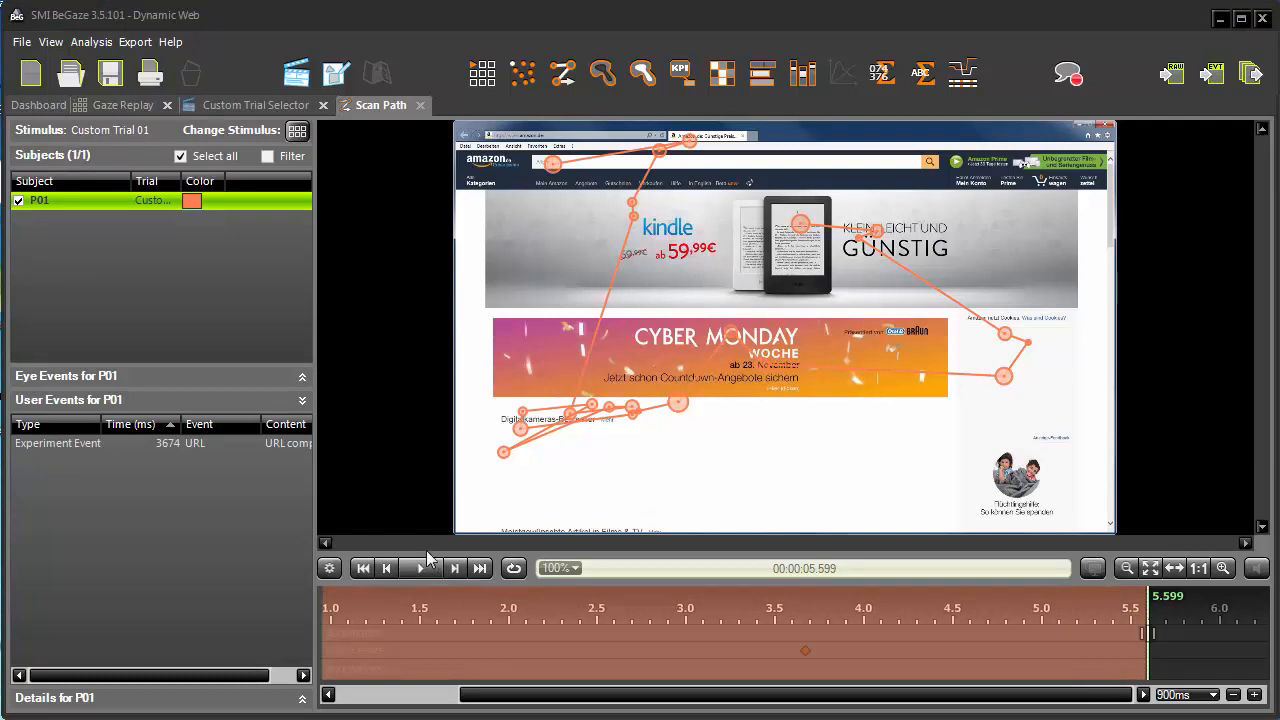
# In the Custom Trial Selector, assign P02's interval from 00:01.662 to 00:05.486 to Custom Trial 01
pyautogui.click(259, 106)
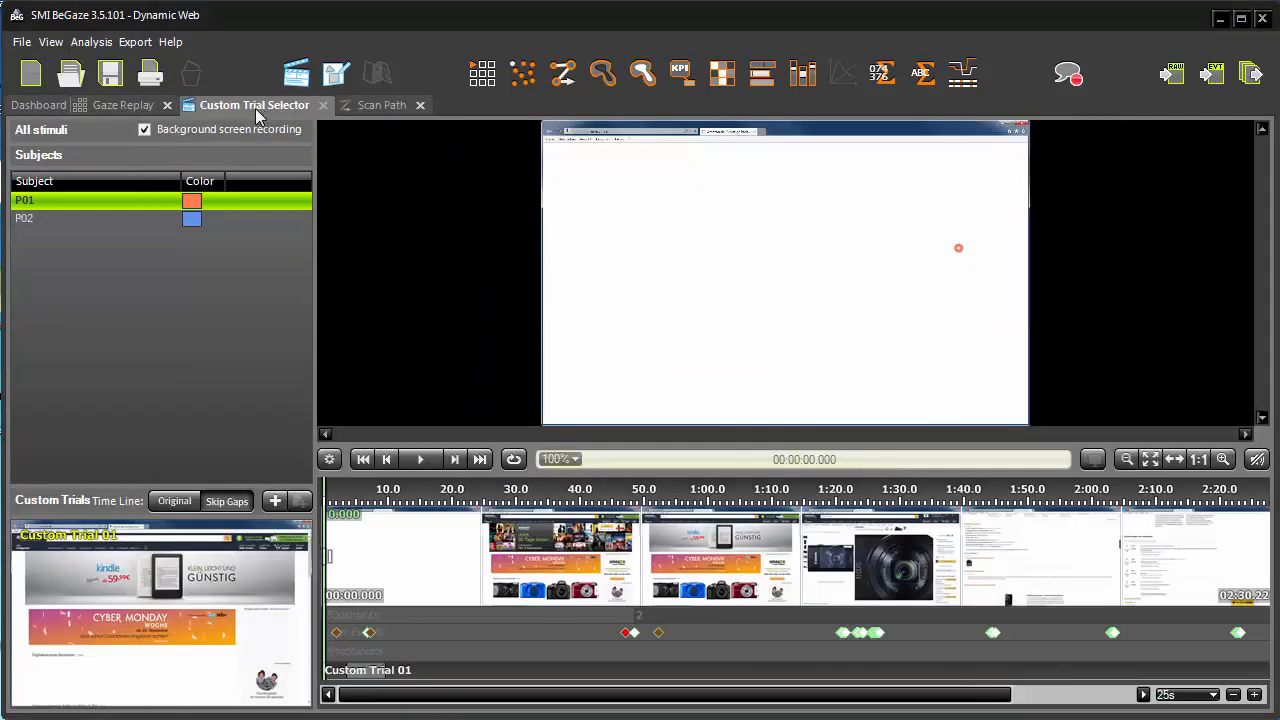
pyautogui.click(40, 220)
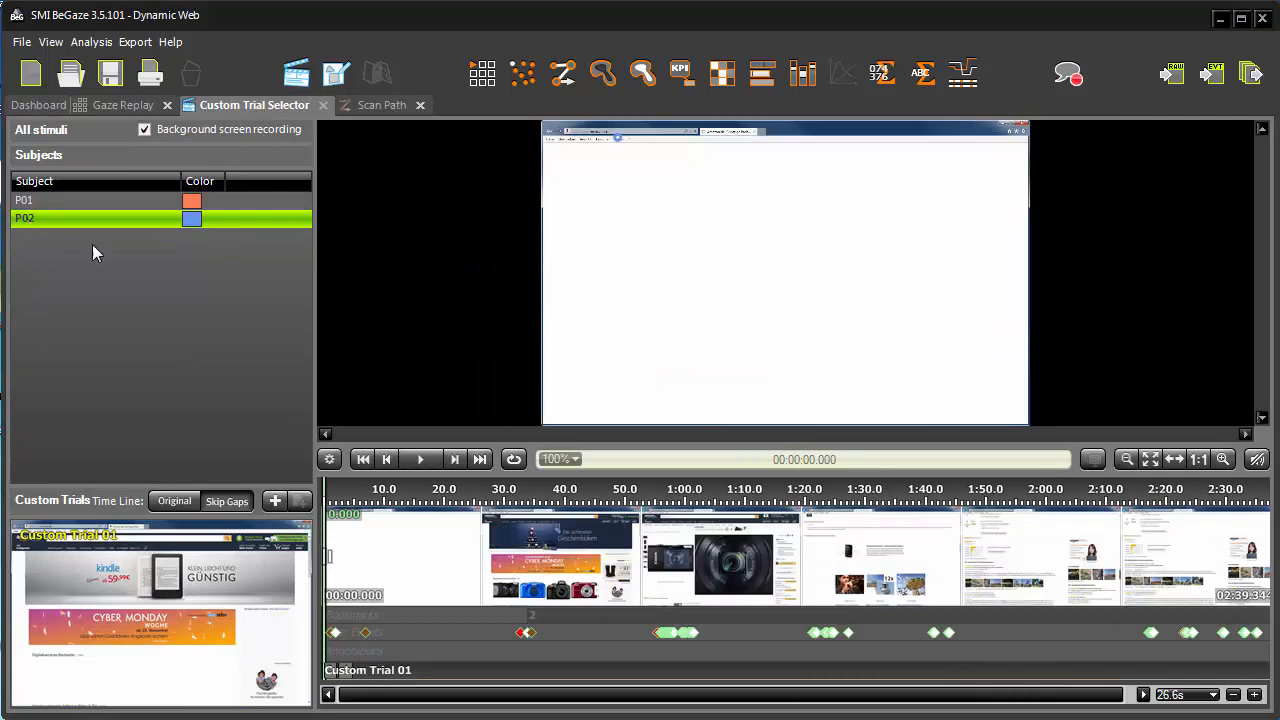
pyautogui.click(387, 495)
pyautogui.moveTo(335, 536)
pyautogui.mouseDown()
pyautogui.moveTo(371, 537)
pyautogui.moveTo(356, 538)
pyautogui.mouseUp()
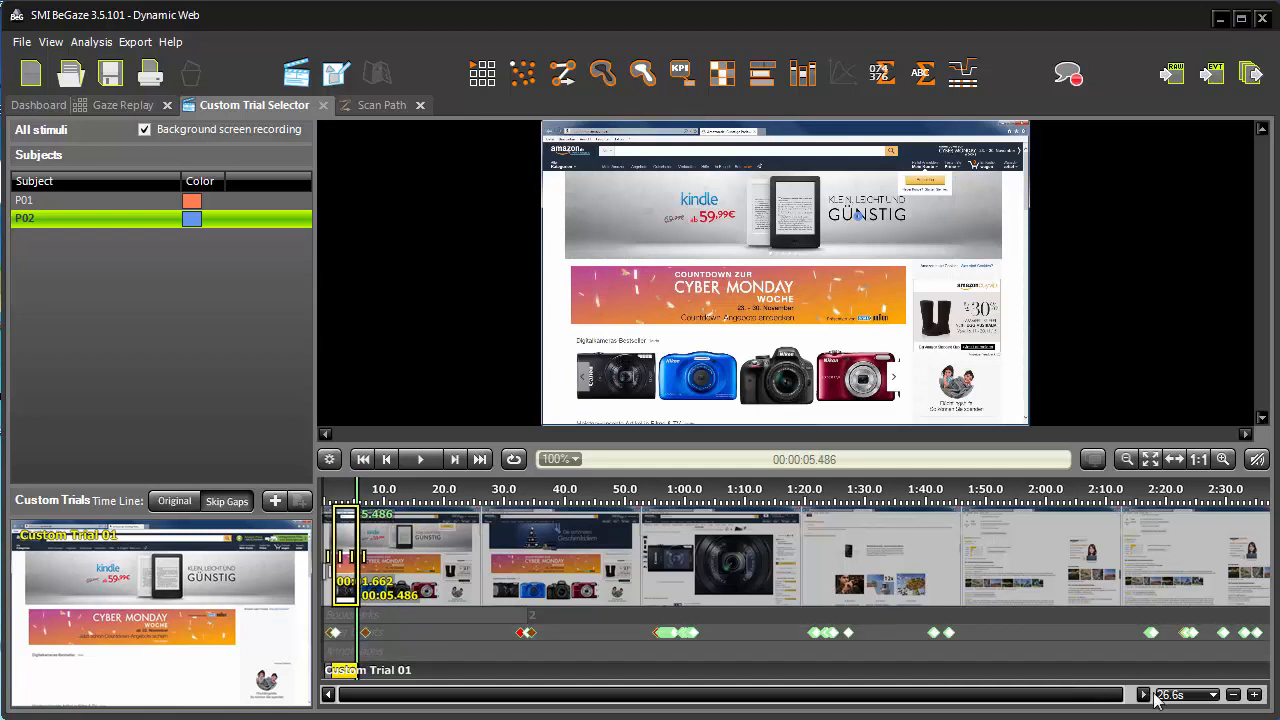
# Set the timeline scale to 5s and extend the end of P02's custom trial interval to about 00:06.062
pyautogui.click(1194, 695)
pyautogui.click(1224, 707)
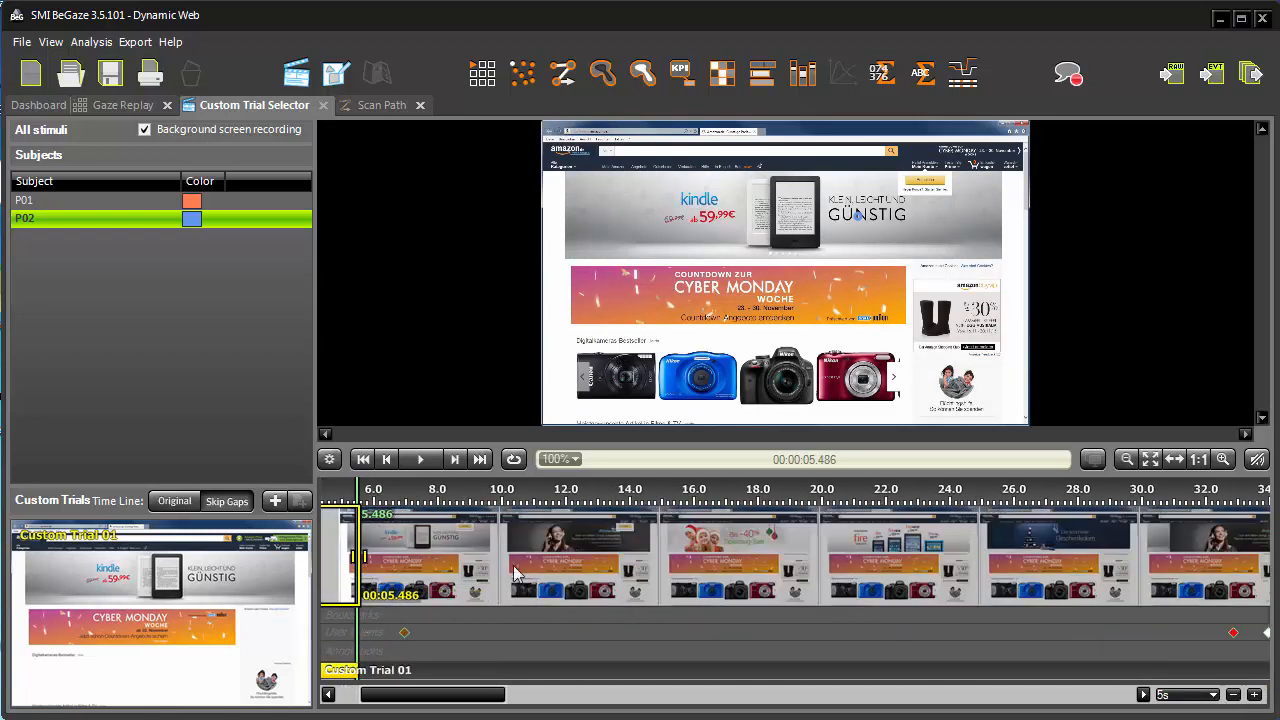
pyautogui.moveTo(362, 557)
pyautogui.mouseDown()
pyautogui.moveTo(430, 565)
pyautogui.moveTo(376, 572)
pyautogui.mouseUp()
# Include all subjects in the scan path of Custom Trial 01 and replay it
pyautogui.click(378, 106)
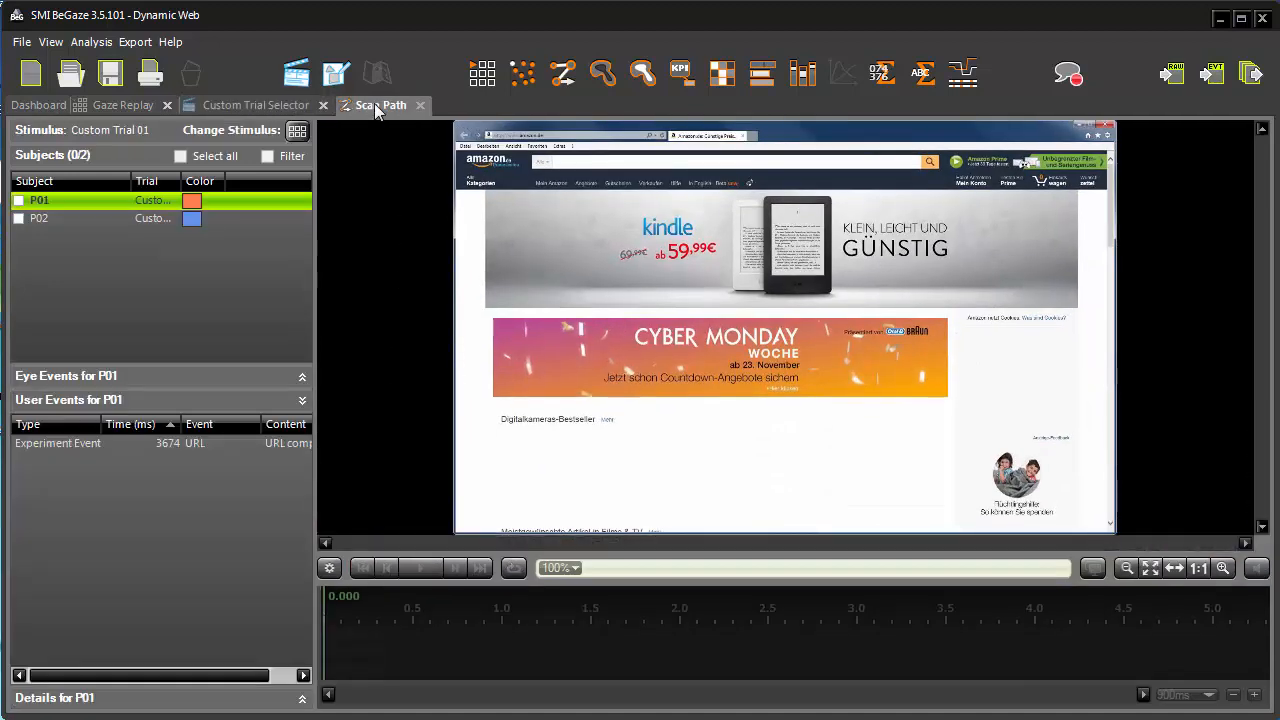
pyautogui.click(181, 157)
pyautogui.click(418, 569)
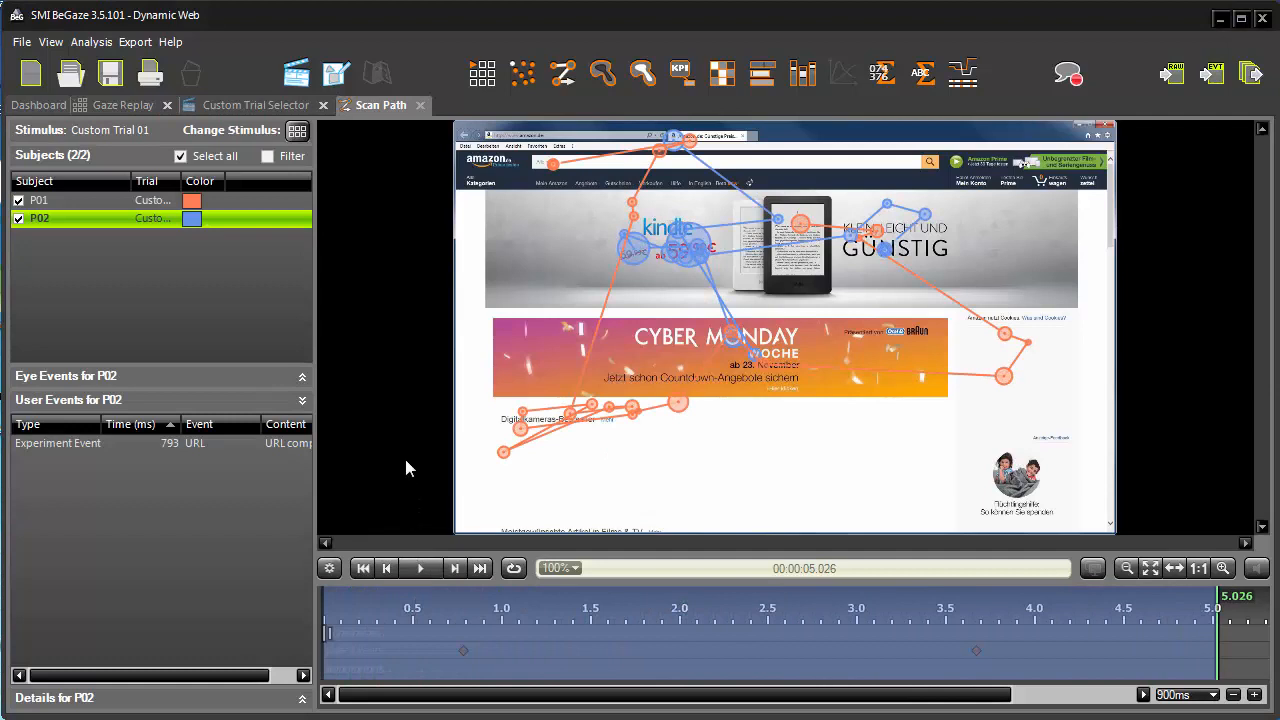
# In the AOI Editor, draw a rectangular AOI over the Kindle banner and name it "Kindle"
pyautogui.click(336, 72)
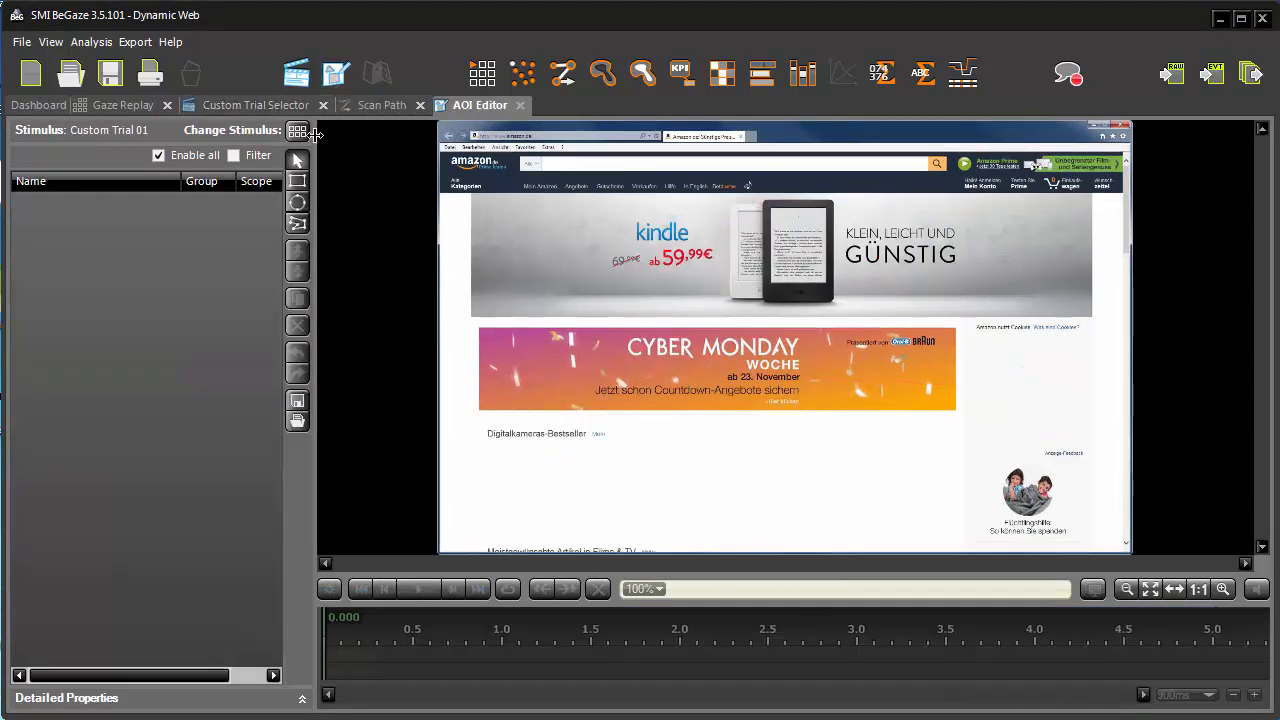
pyautogui.click(298, 182)
pyautogui.moveTo(471, 191); pyautogui.dragTo(1091, 318)
pyautogui.write('Kindle')
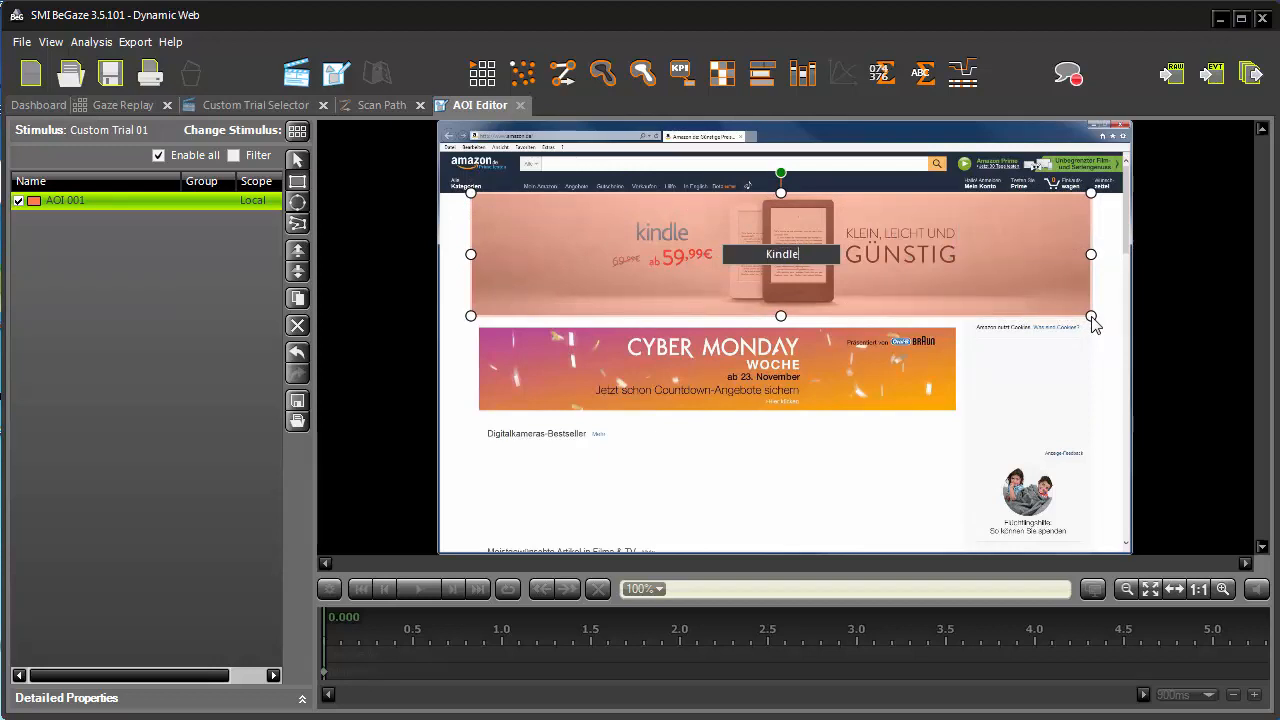
pyautogui.press('Return')
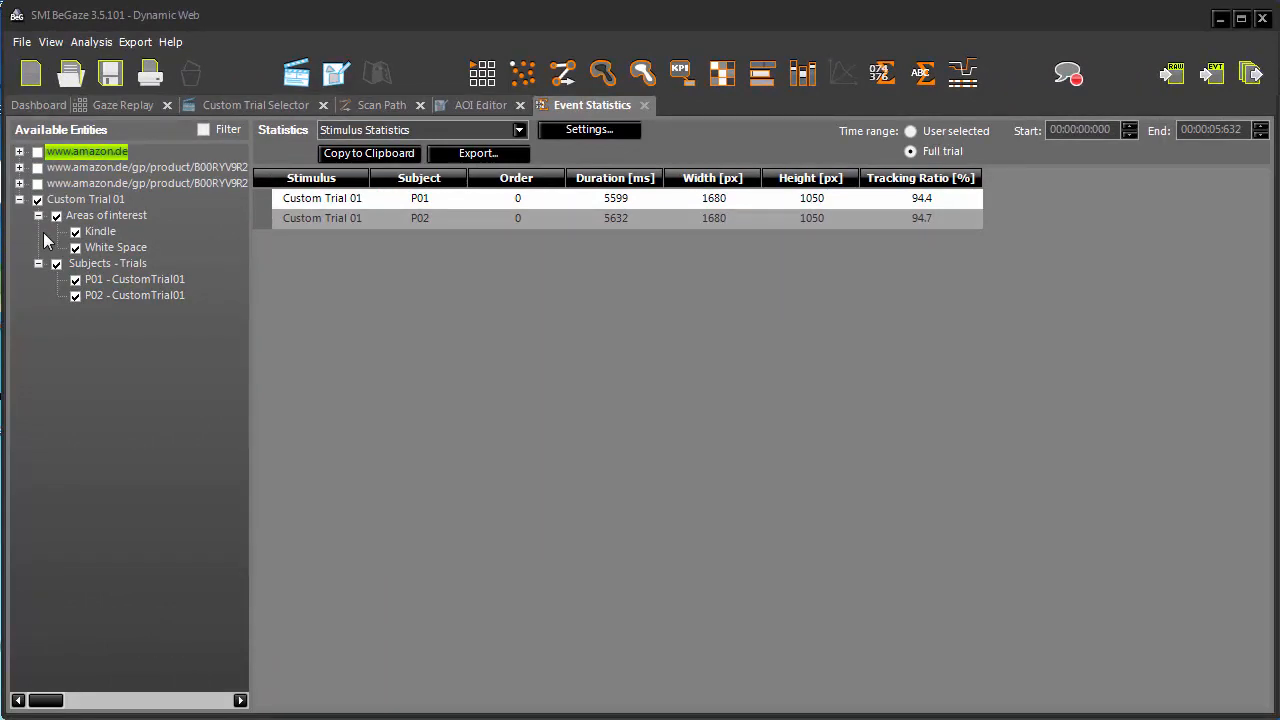
# In the Custom Trial Selector, assign a second P01 interval from 00:32.187 to 00:47.343 to Custom Trial 01
pyautogui.click(237, 107)
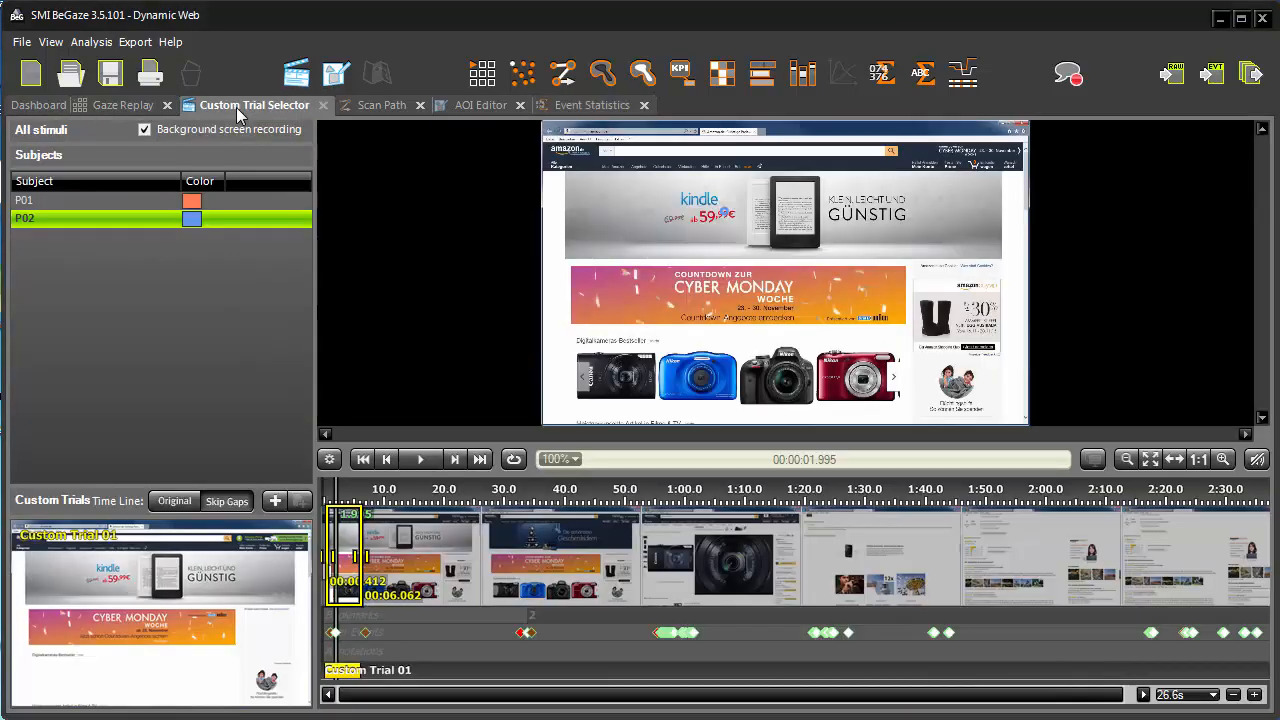
pyautogui.click(25, 200)
pyautogui.click(521, 515)
pyautogui.moveTo(521, 515); pyautogui.dragTo(622, 562)
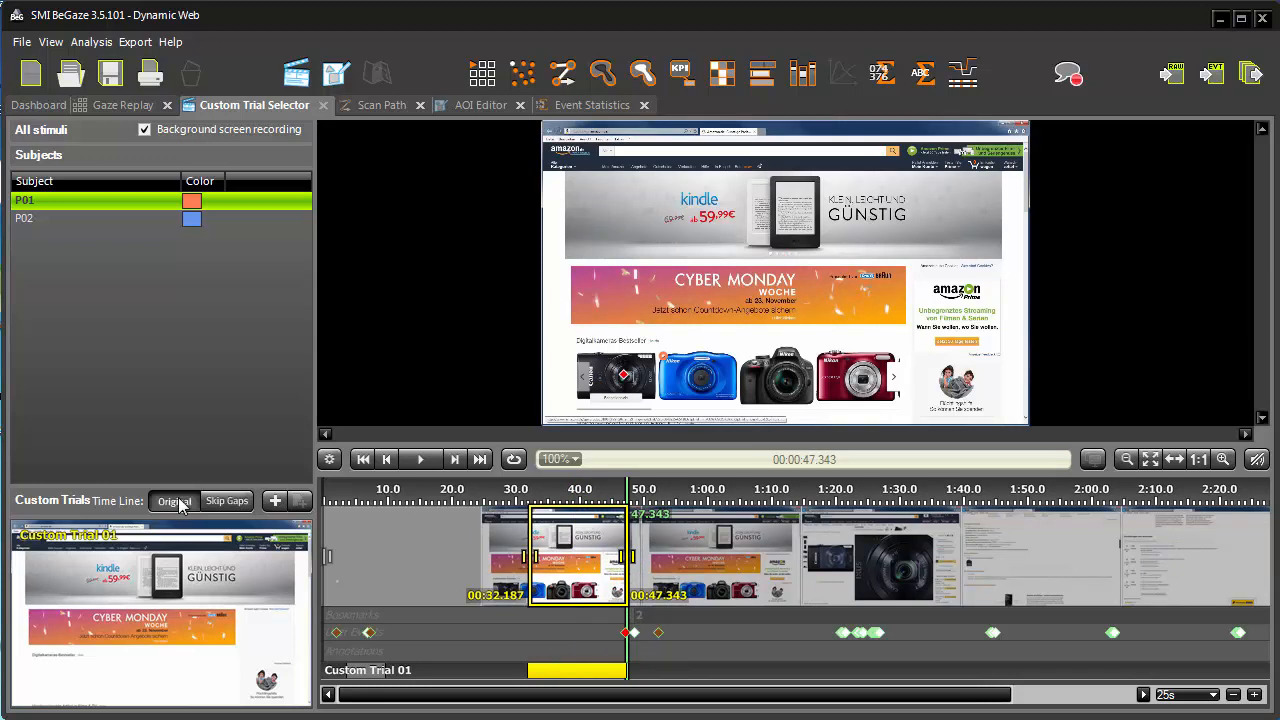
# View only P01's scan path for the custom trial on the original time line
pyautogui.click(384, 110)
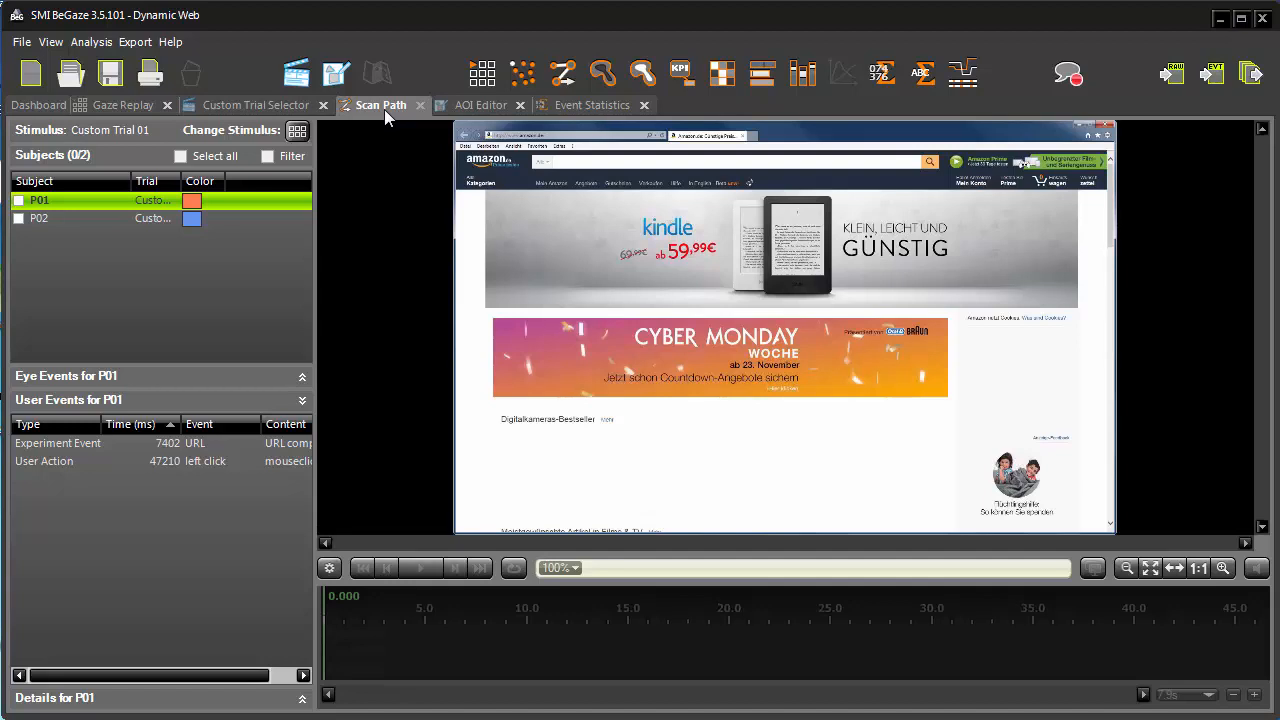
pyautogui.click(19, 201)
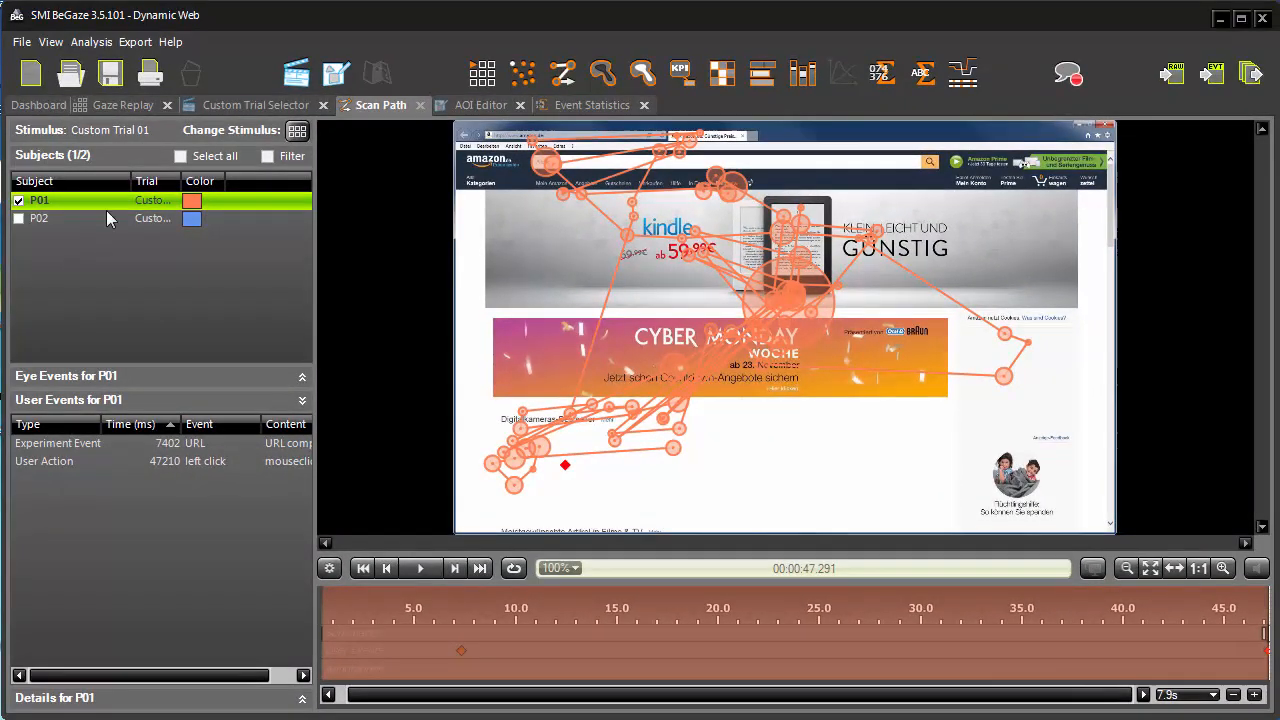
# Set the custom trial time line to Skip Gaps and review P01's scan path
pyautogui.click(248, 108)
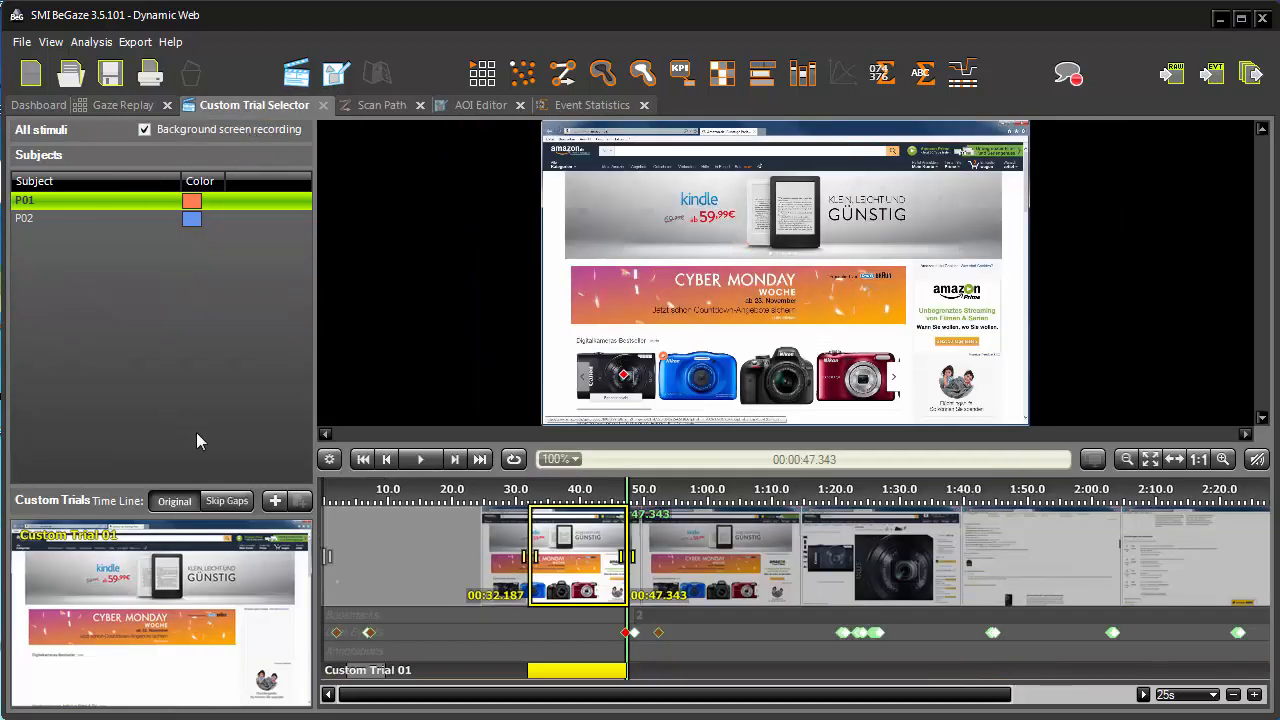
pyautogui.click(228, 501)
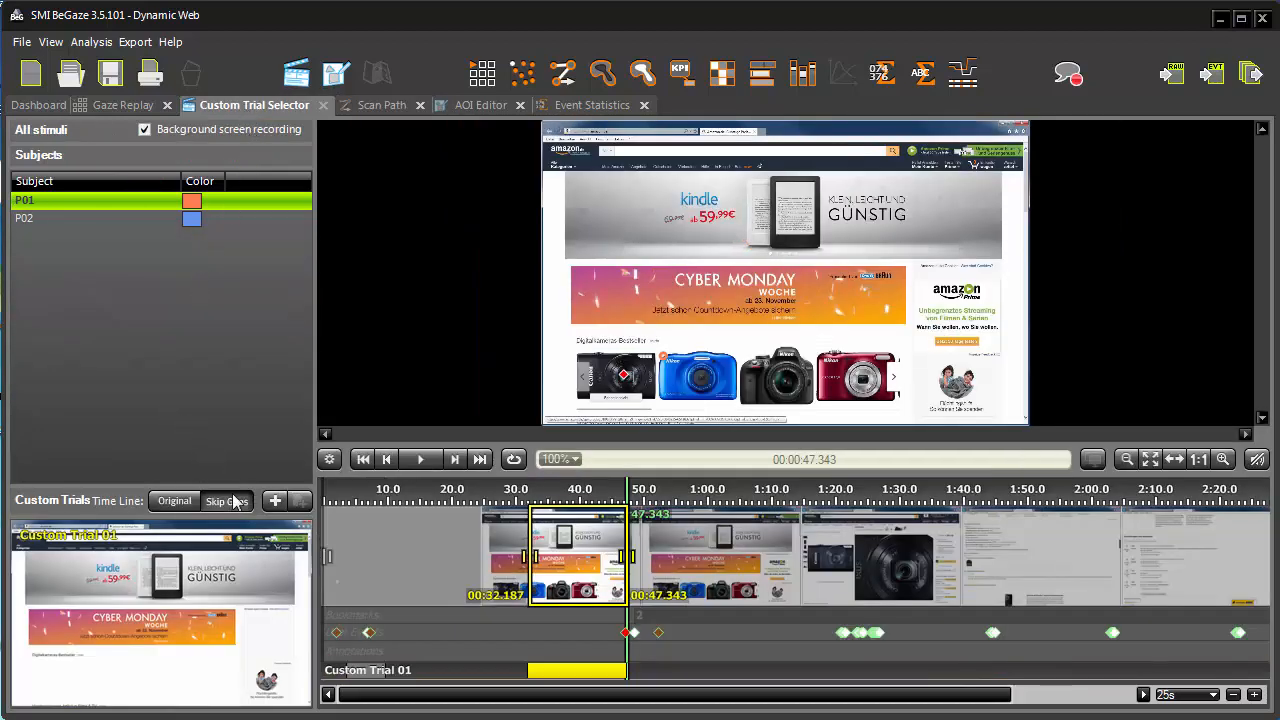
pyautogui.click(390, 113)
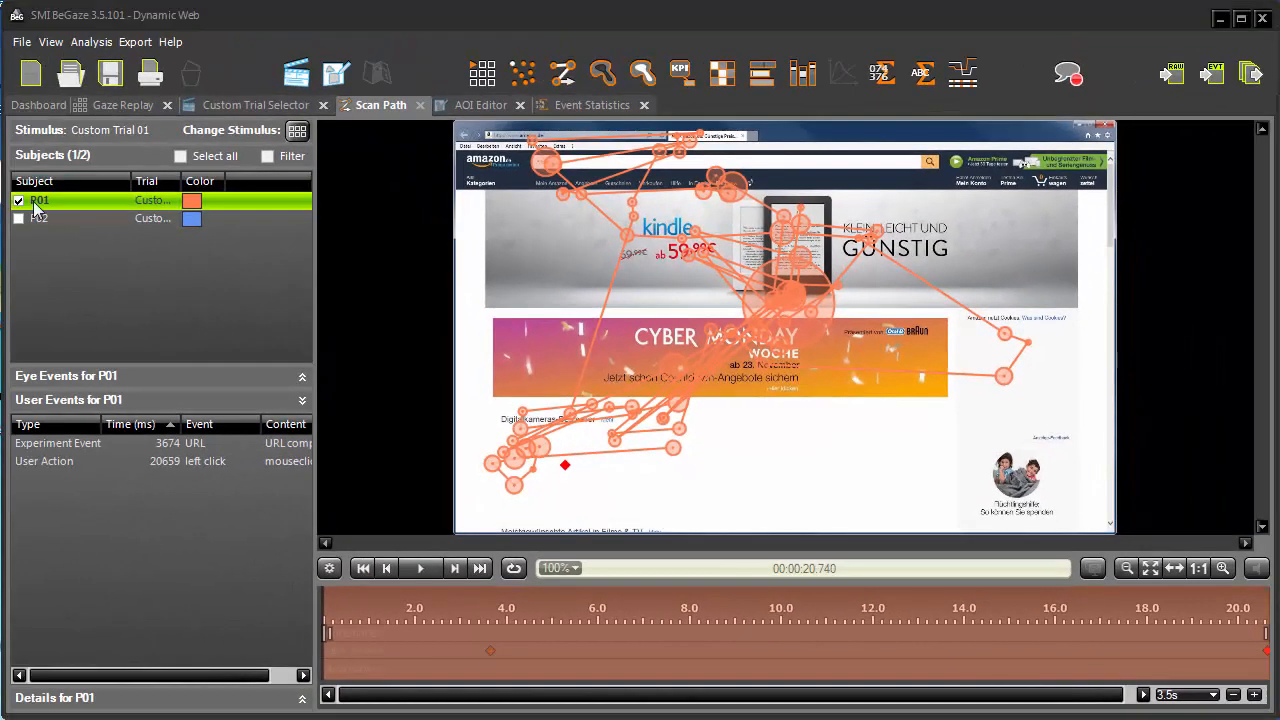
# Set the start position of P01's second custom trial interval to 00:00:32:190
pyautogui.click(222, 108)
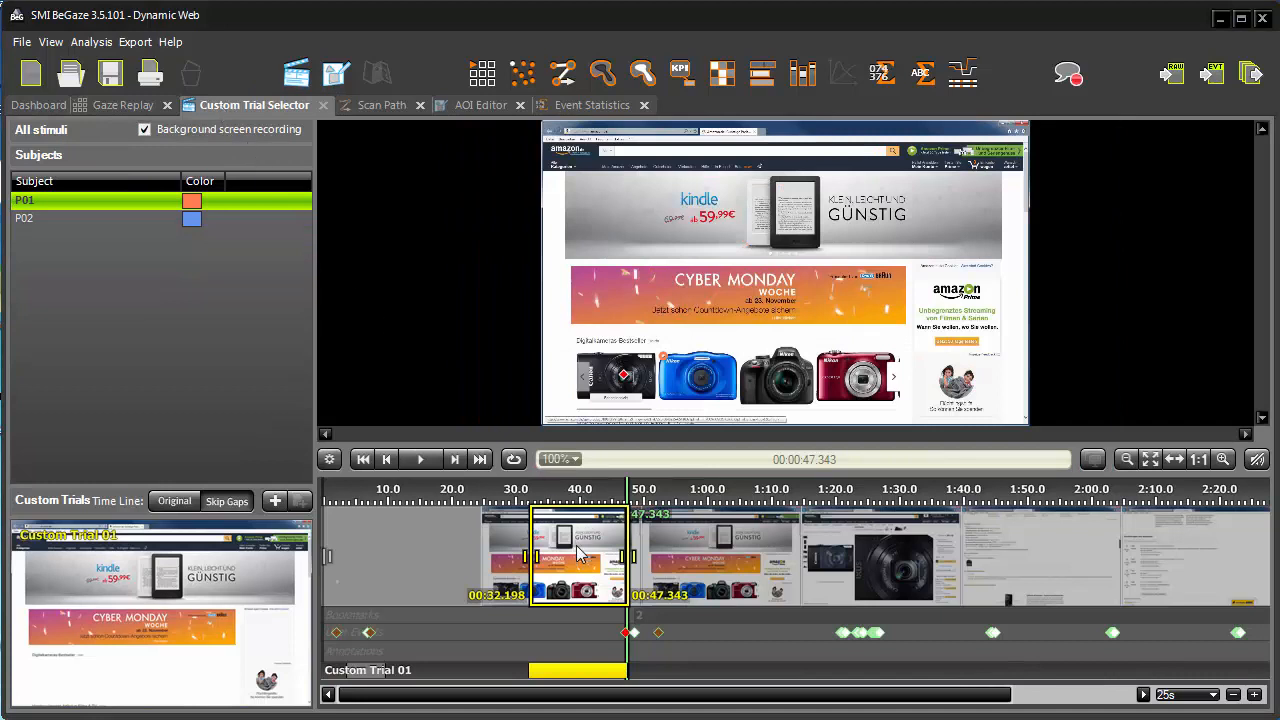
pyautogui.moveTo(611, 580)
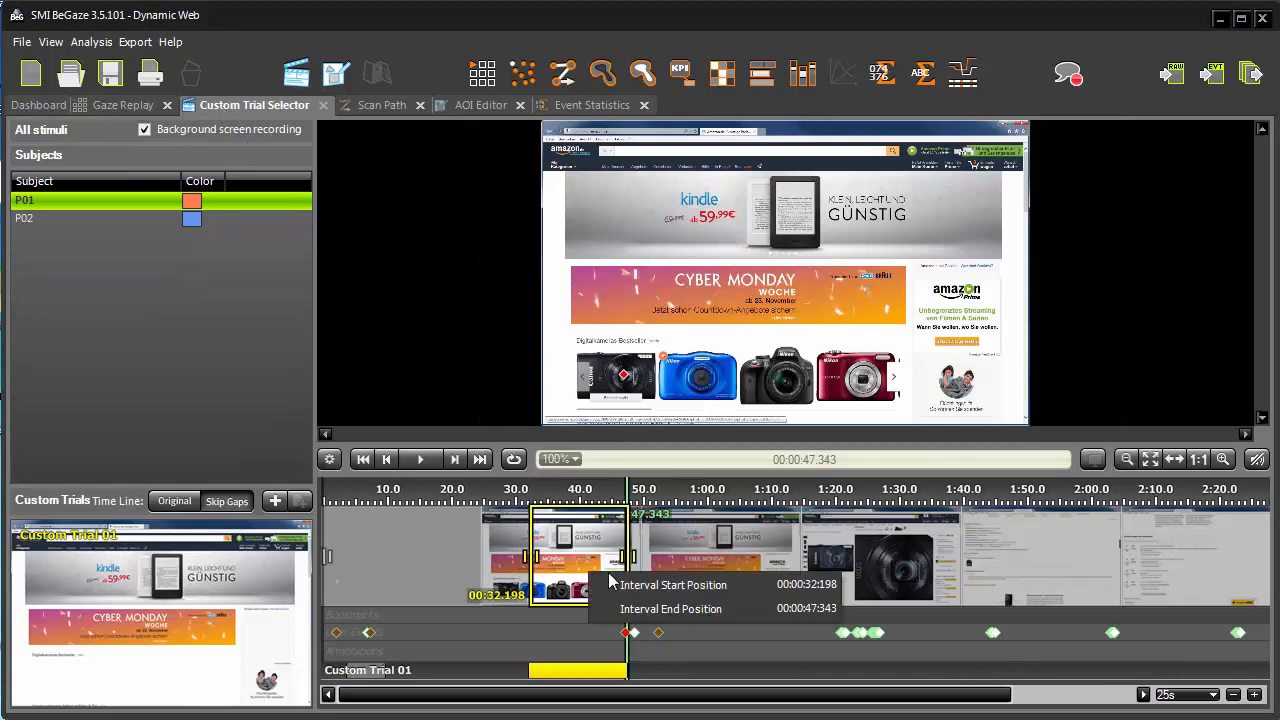
pyautogui.doubleClick(808, 585)
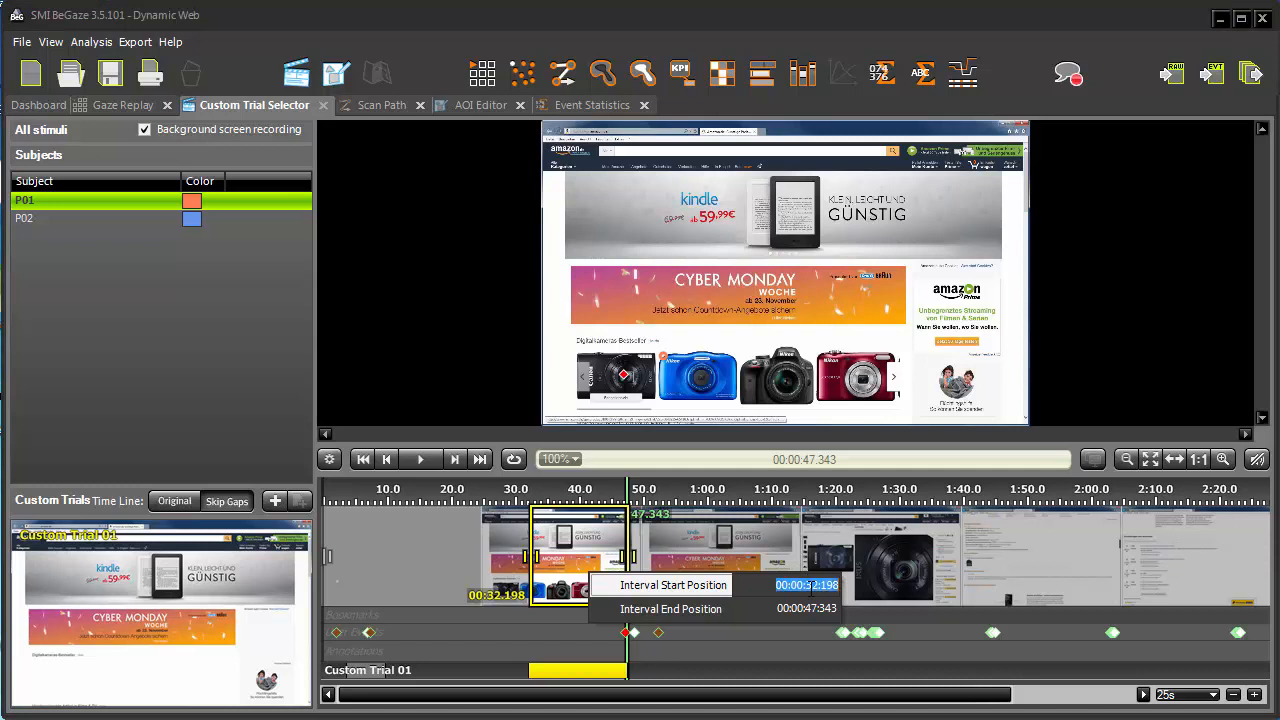
pyautogui.click(808, 585)
pyautogui.press('BackSpace')
pyautogui.write('0')
pyautogui.press('Return')
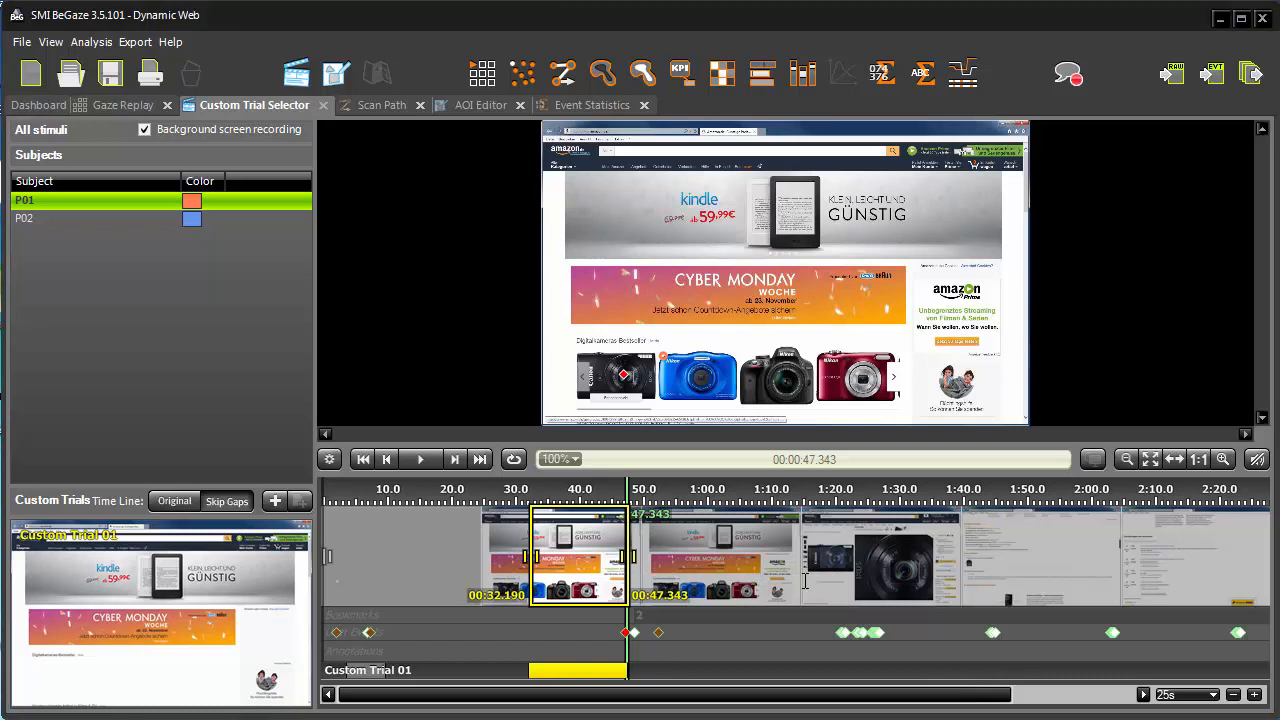
pyautogui.rightClick(618, 674)
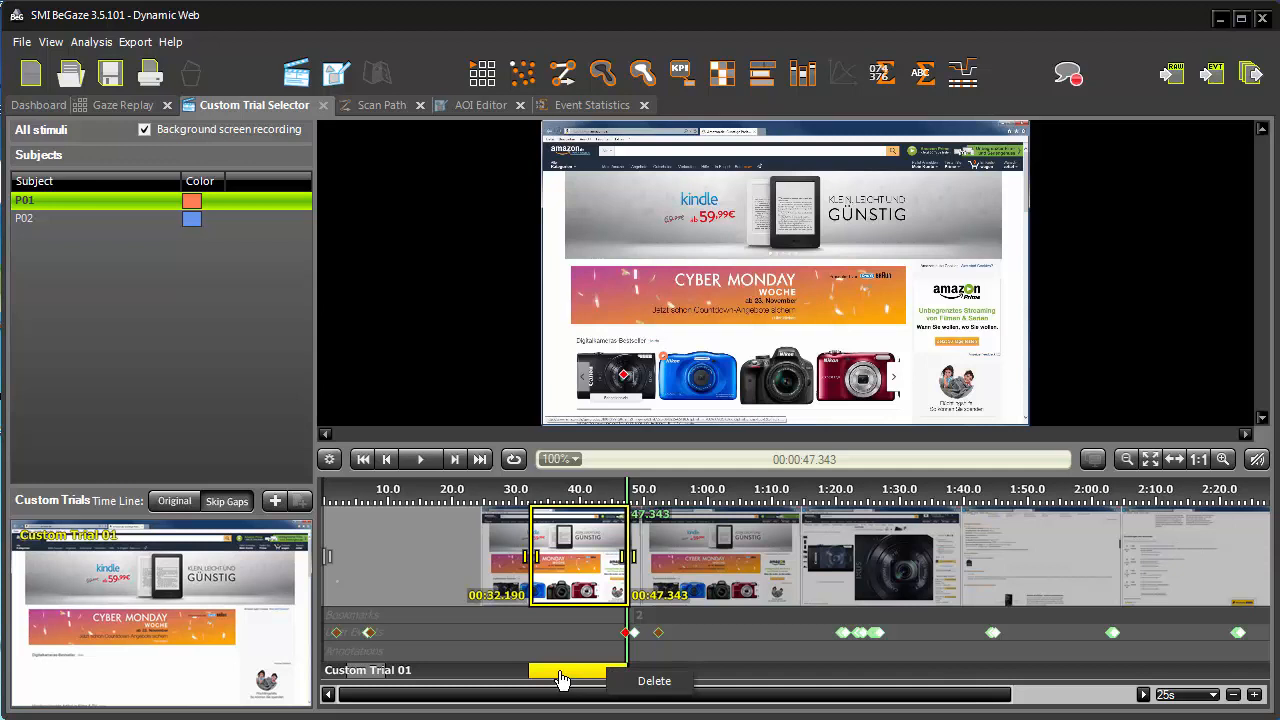
# Rename Custom Trial 01 as "Kindle Ad"
pyautogui.rightClick(223, 573)
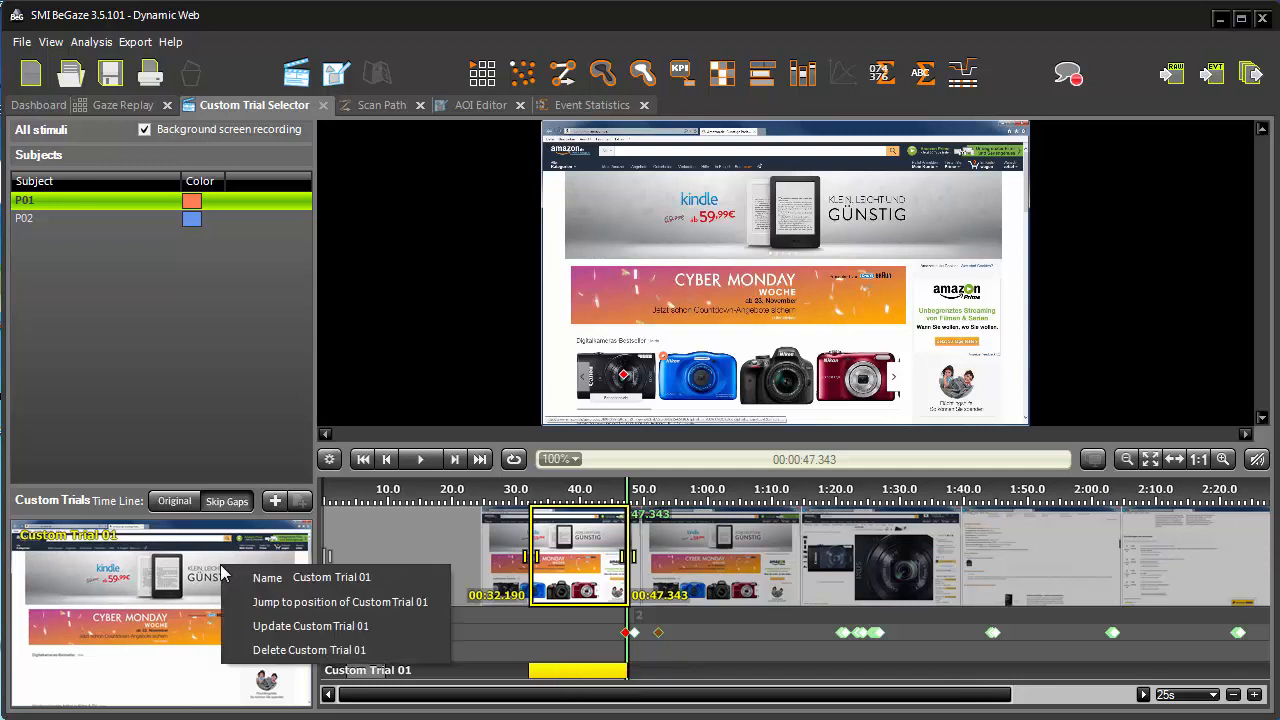
pyautogui.click(318, 578)
pyautogui.press('BackSpace')
pyautogui.write('Kindle Ad')
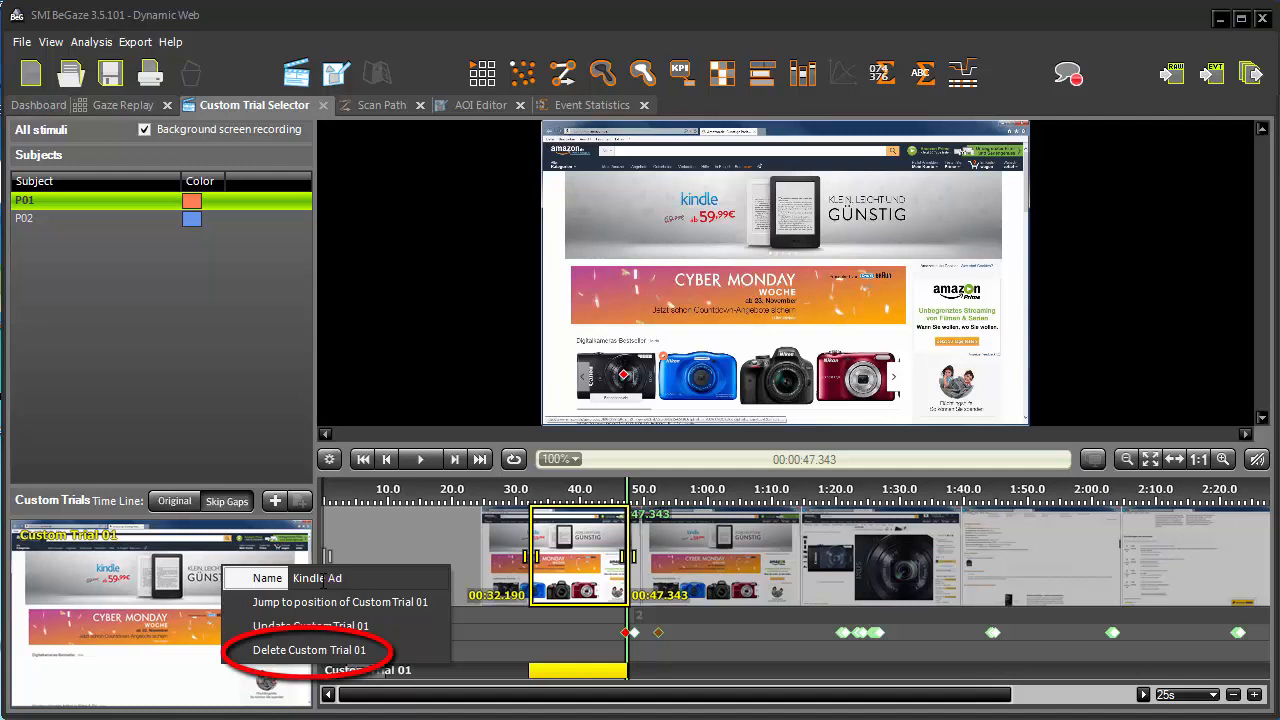
# Request deletion of the Kindle Ad custom trial and cancel the request
pyautogui.click(330, 650)
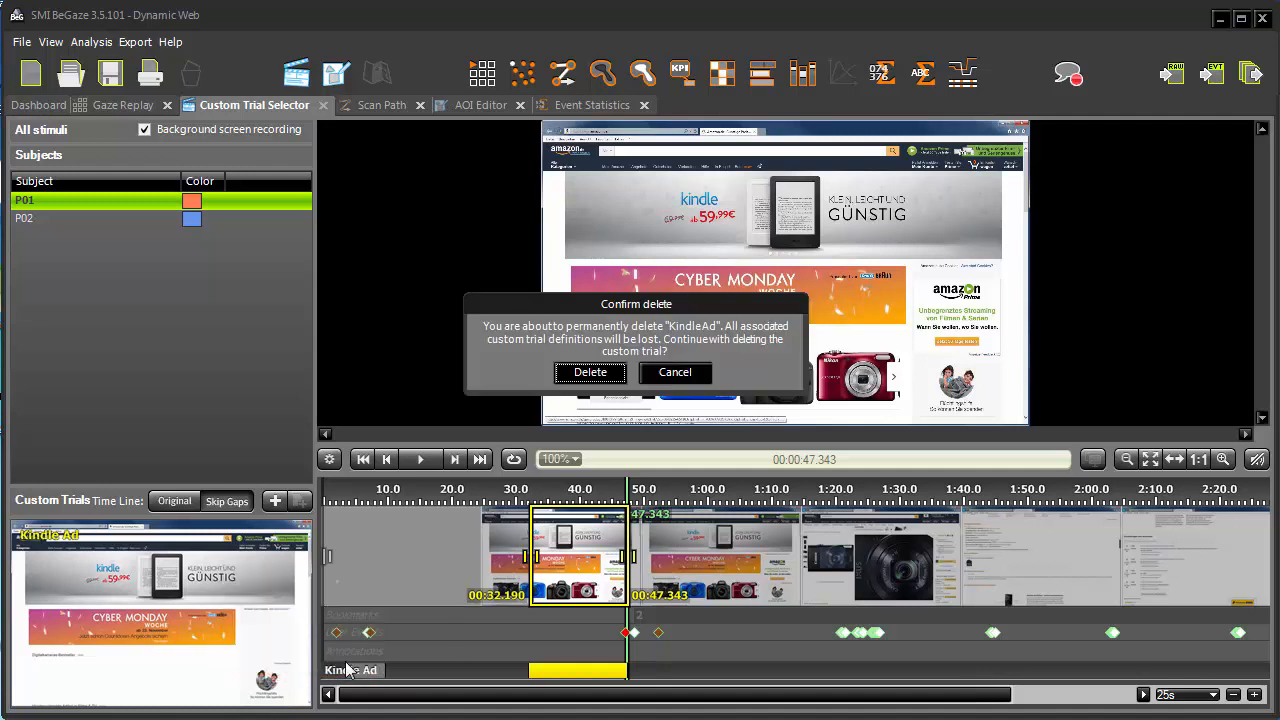
pyautogui.click(676, 373)
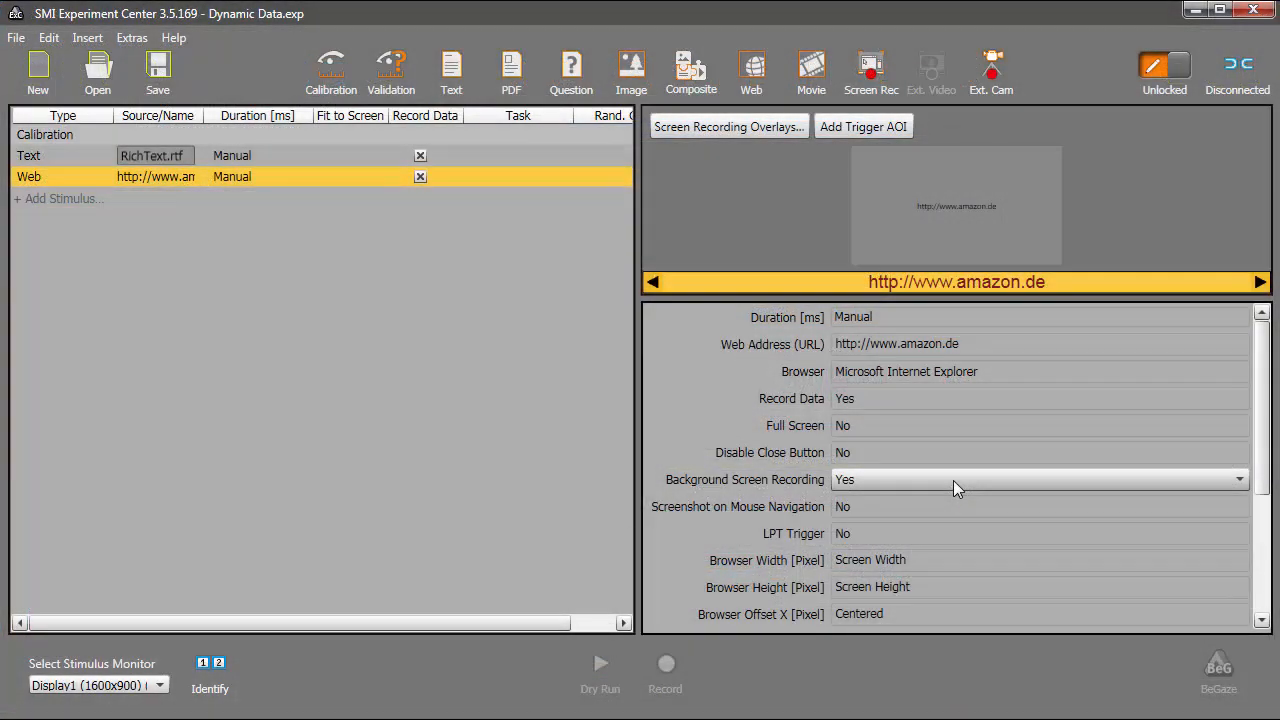